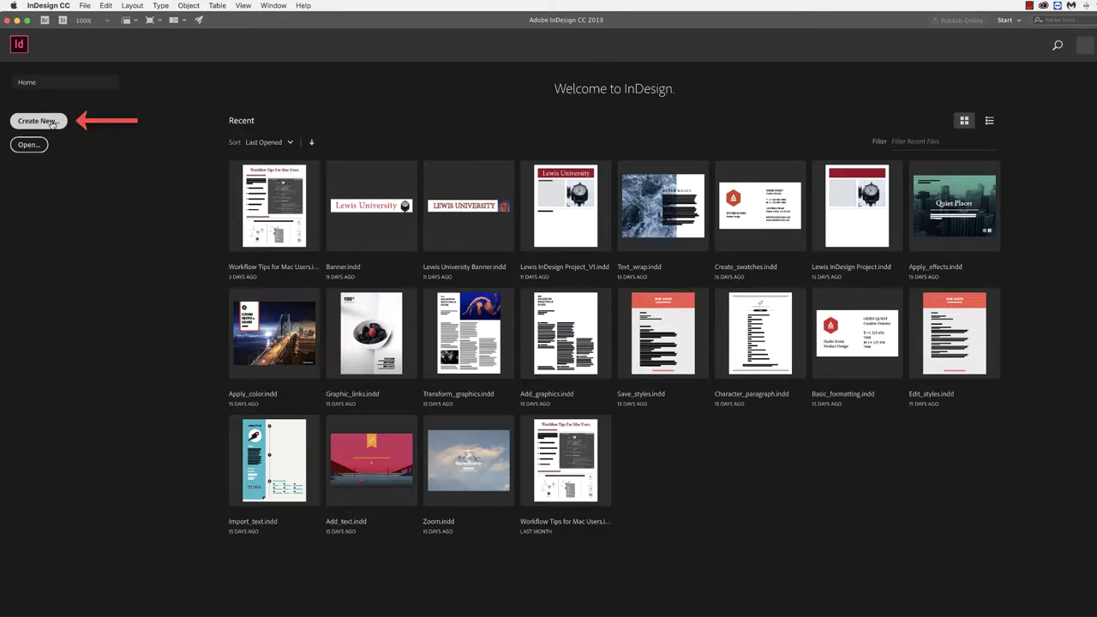
- Start a new document and name the preset 'Blackboard Banner'
click(52, 124)
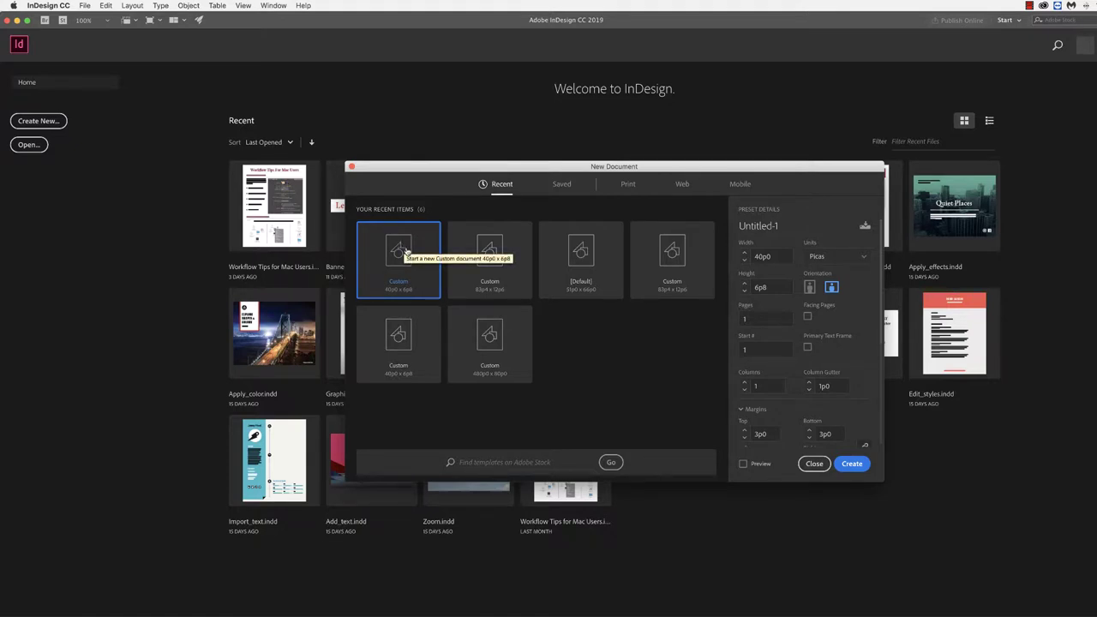
triple_click(780, 227)
key(BackSpace)
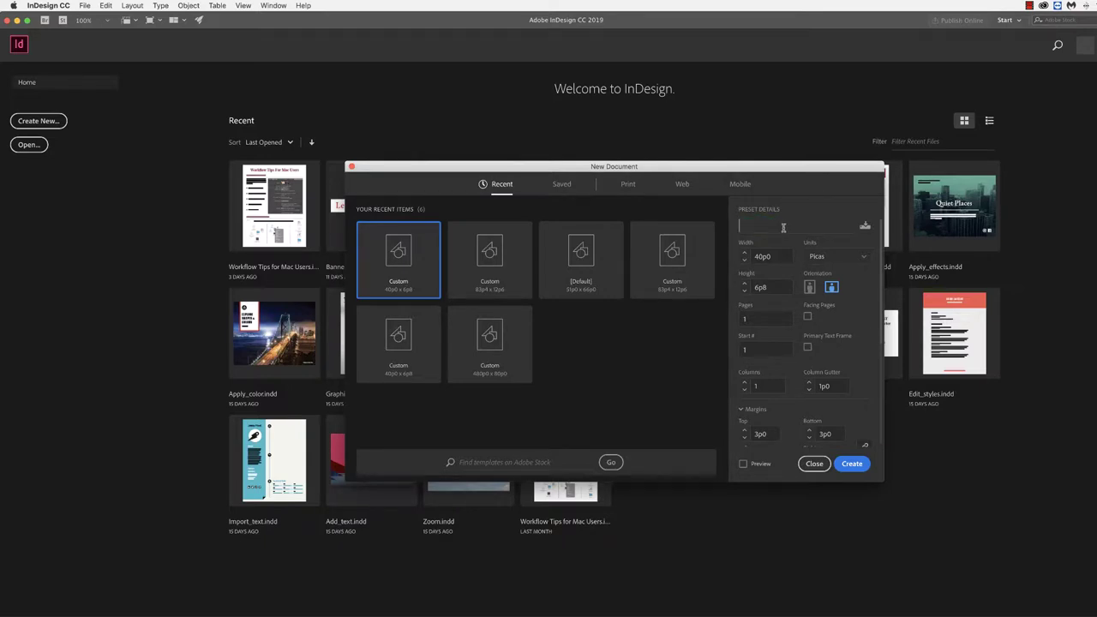
text(Blackboar)
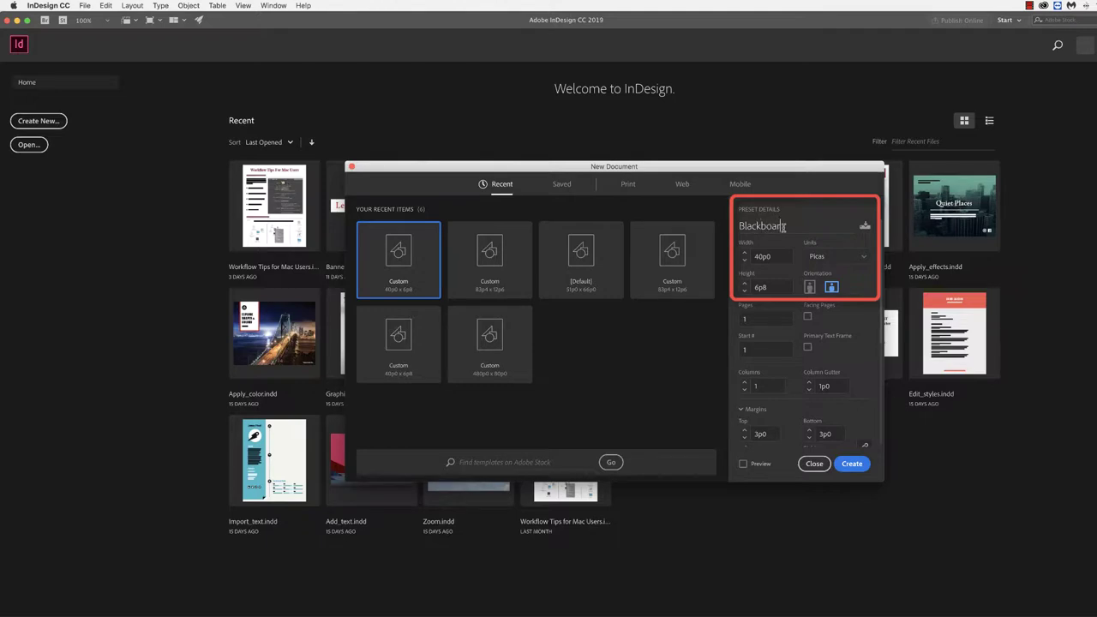
text(d Banner)
key(BackSpace)
key(BackSpace)
text(er)
- Switch the units to pixels and set the size to 1000 px wide by 150 px tall
click(778, 256)
click(863, 258)
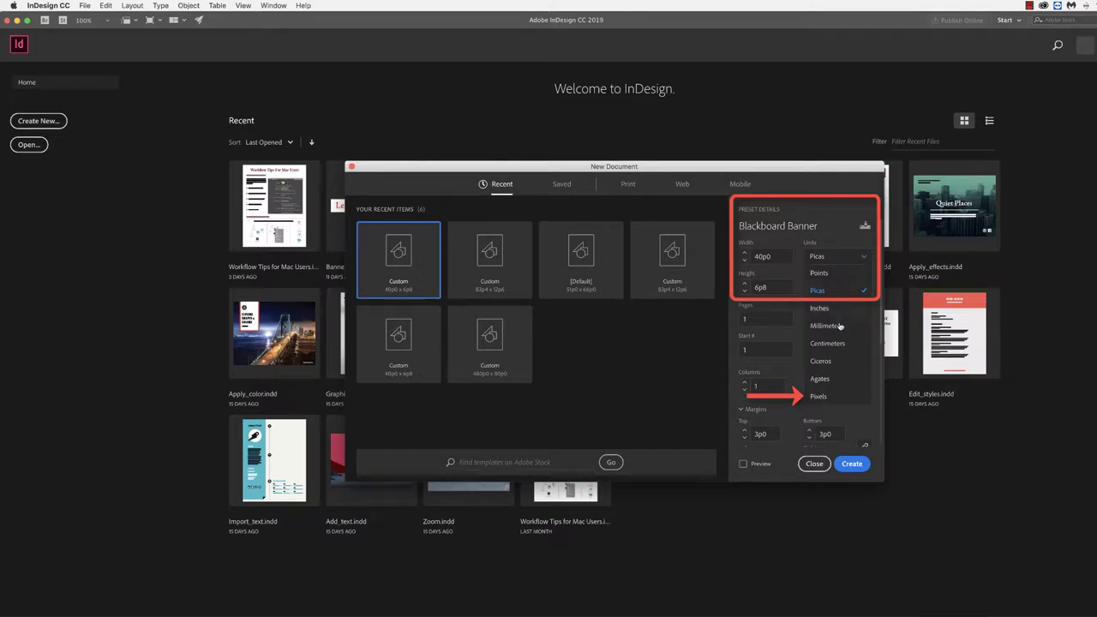
click(818, 396)
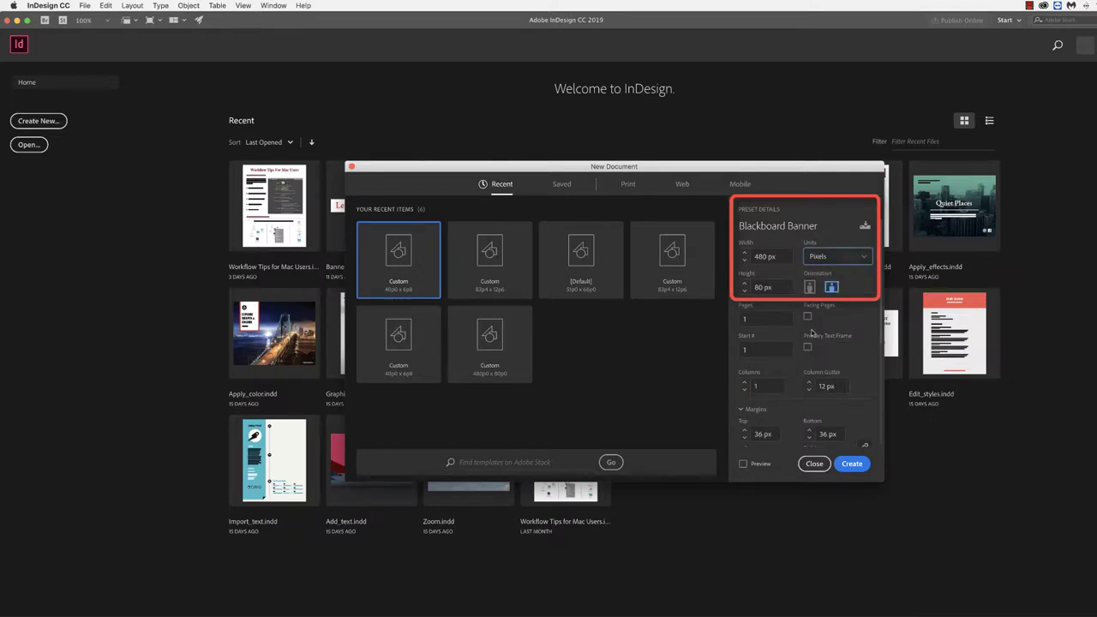
click(784, 256)
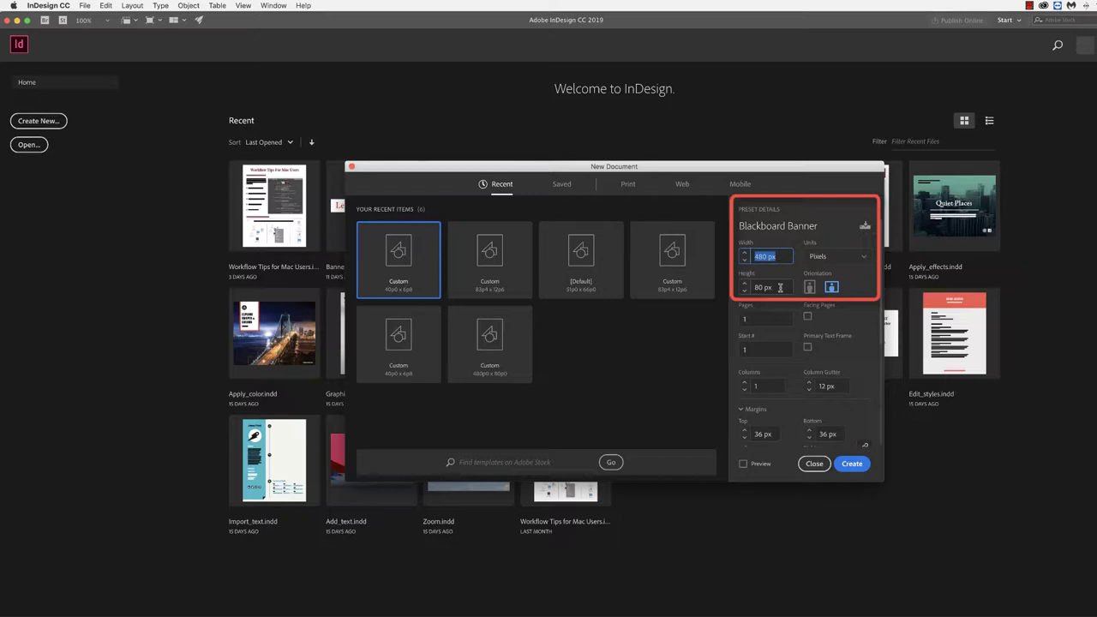
click(780, 287)
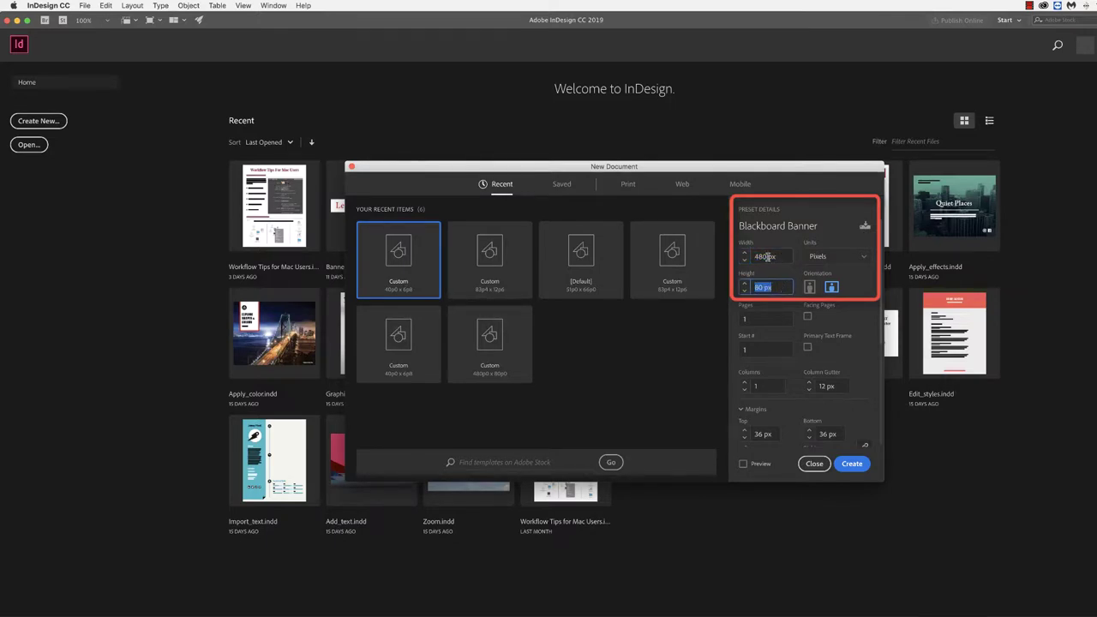
click(765, 256)
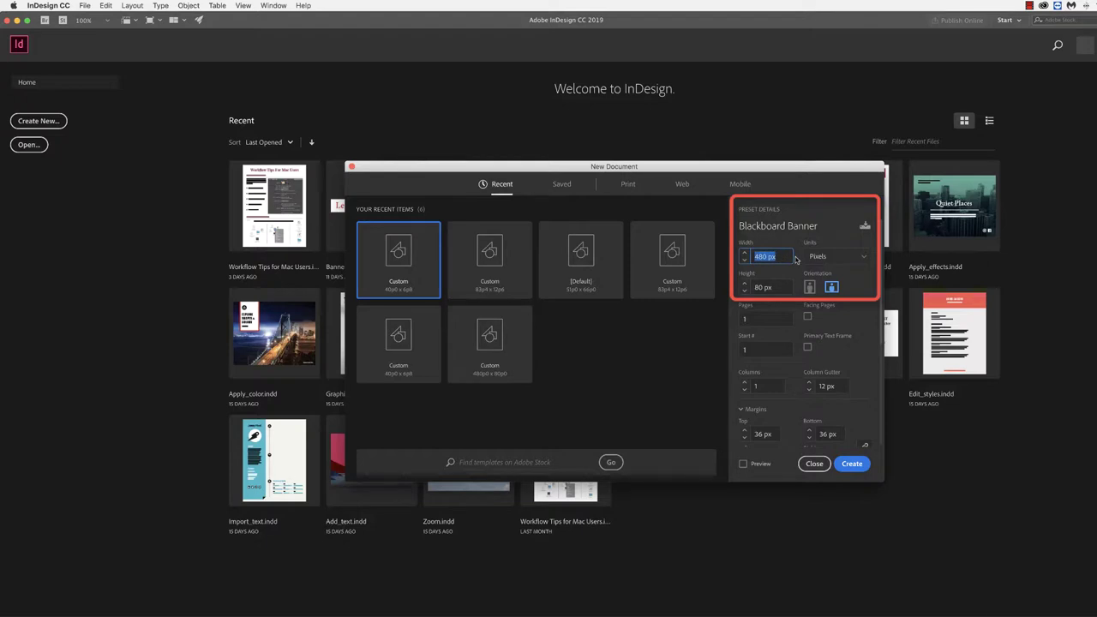
key(BackSpace)
text(1000)
click(775, 289)
key(BackSpace)
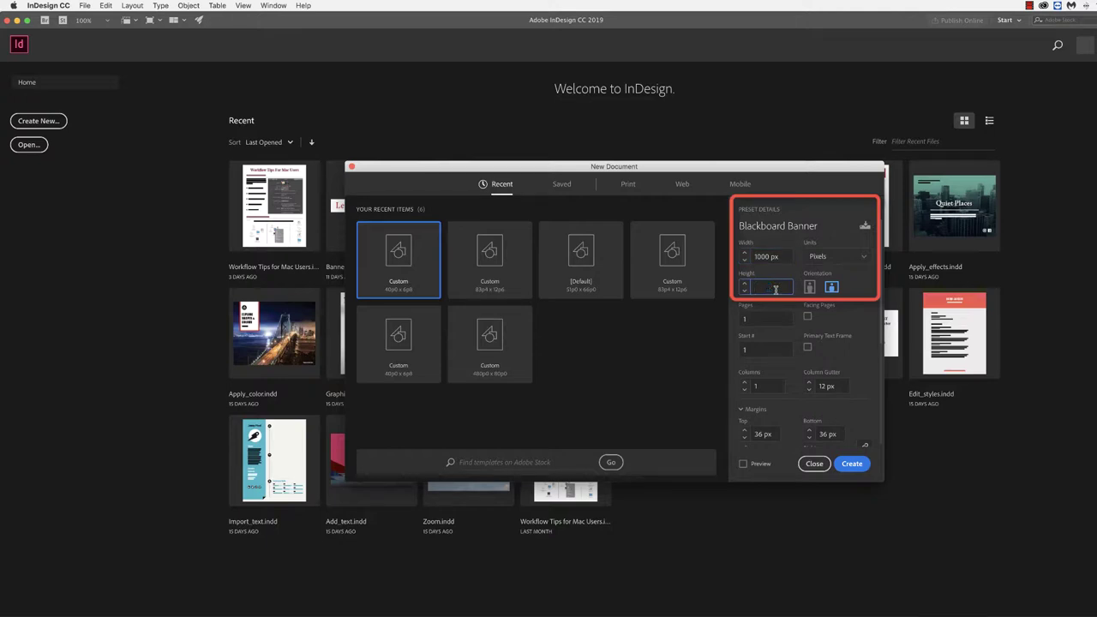
text(150)
click(797, 293)
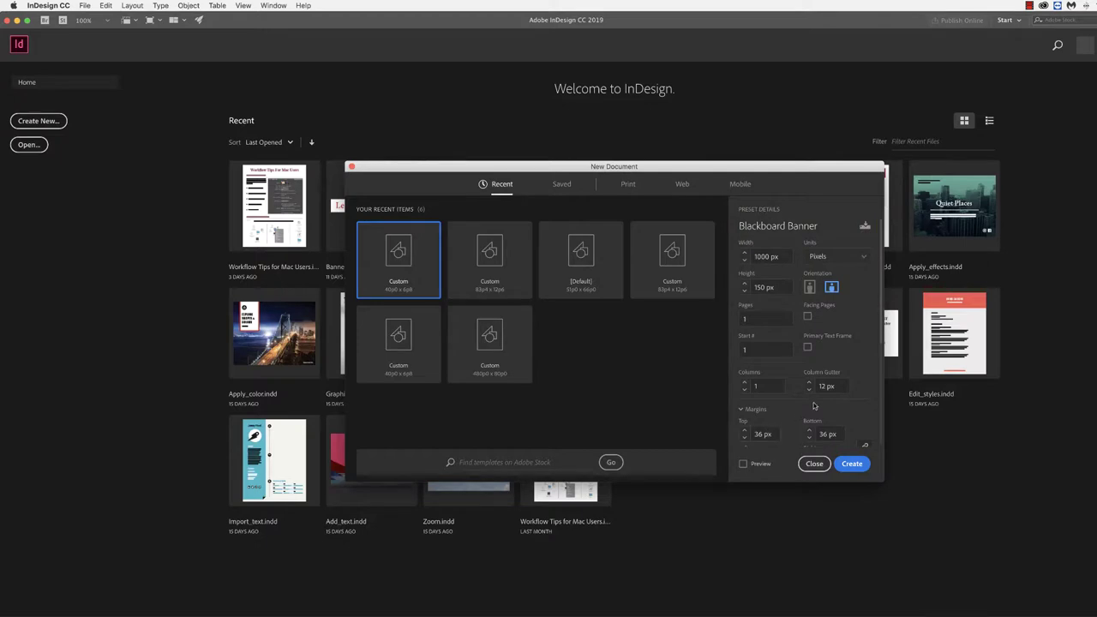
- Review the preset's margins and bleed, then turn on live Preview
scroll(814, 406, down, 6)
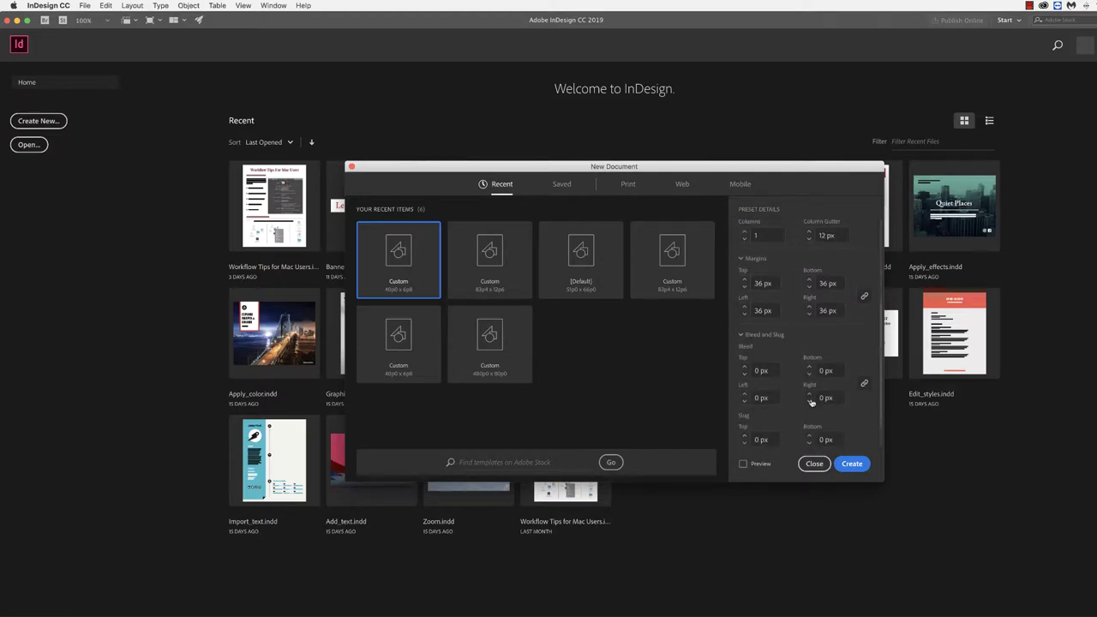
scroll(811, 402, down, 2)
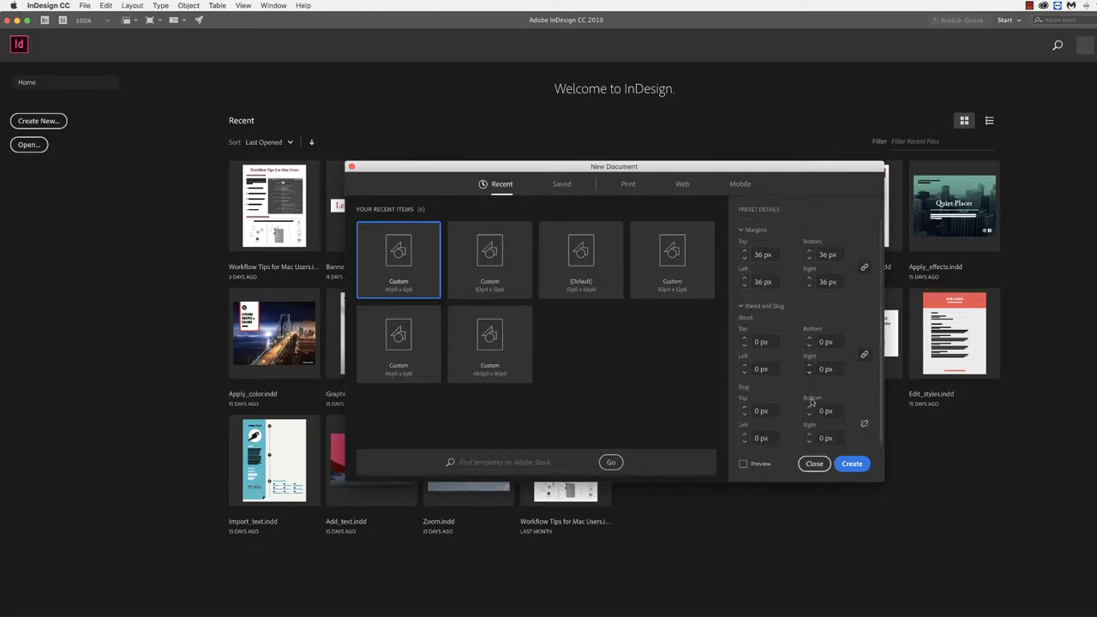
click(742, 463)
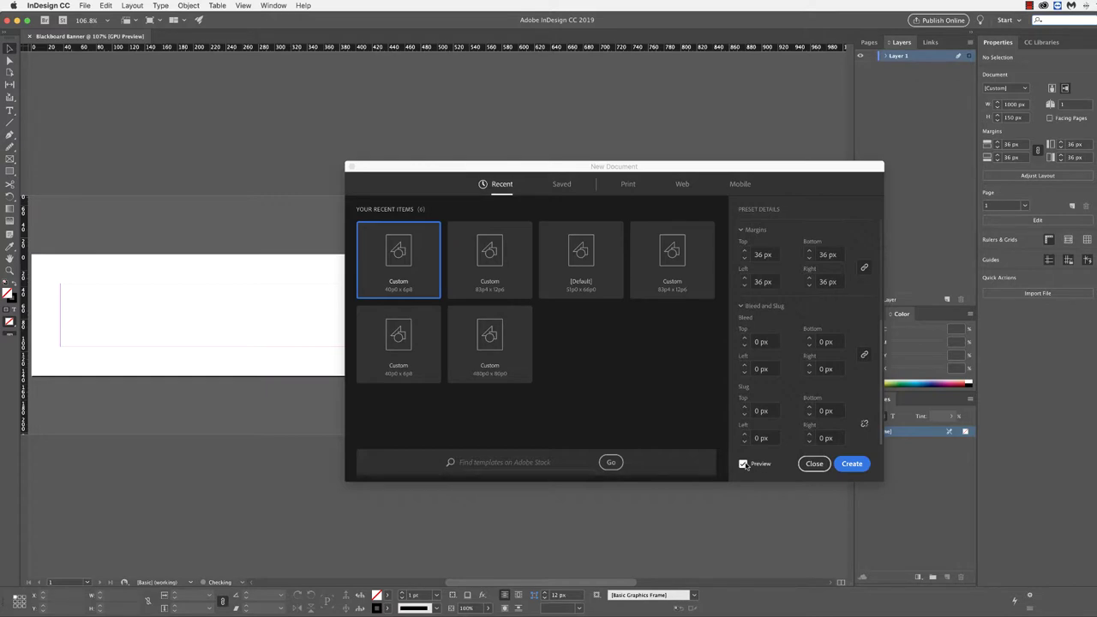
- Create the 1000×150 px document and try drawing a page-sized rectangle, dismissing the bounding box warning
click(851, 464)
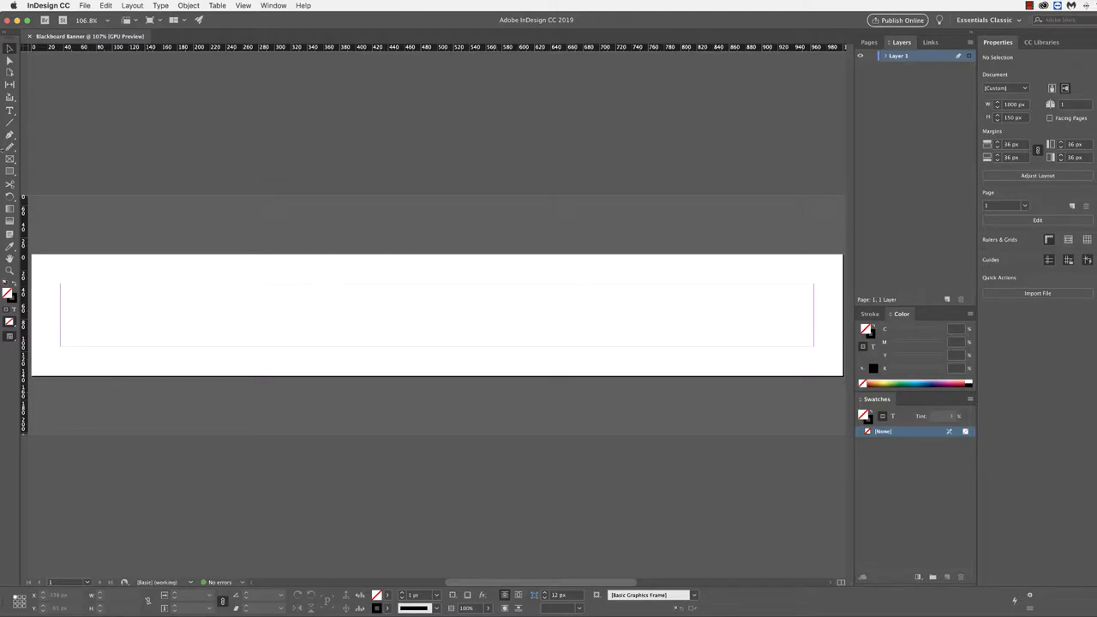
click(12, 173)
drag(34, 257, 841, 374)
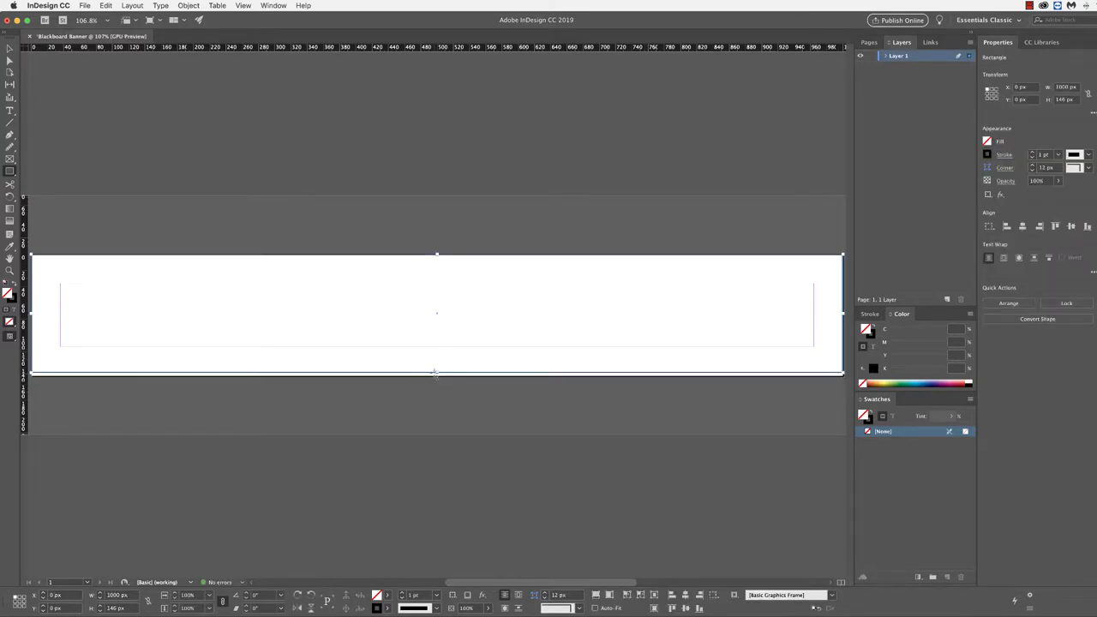
drag(436, 373, 441, 374)
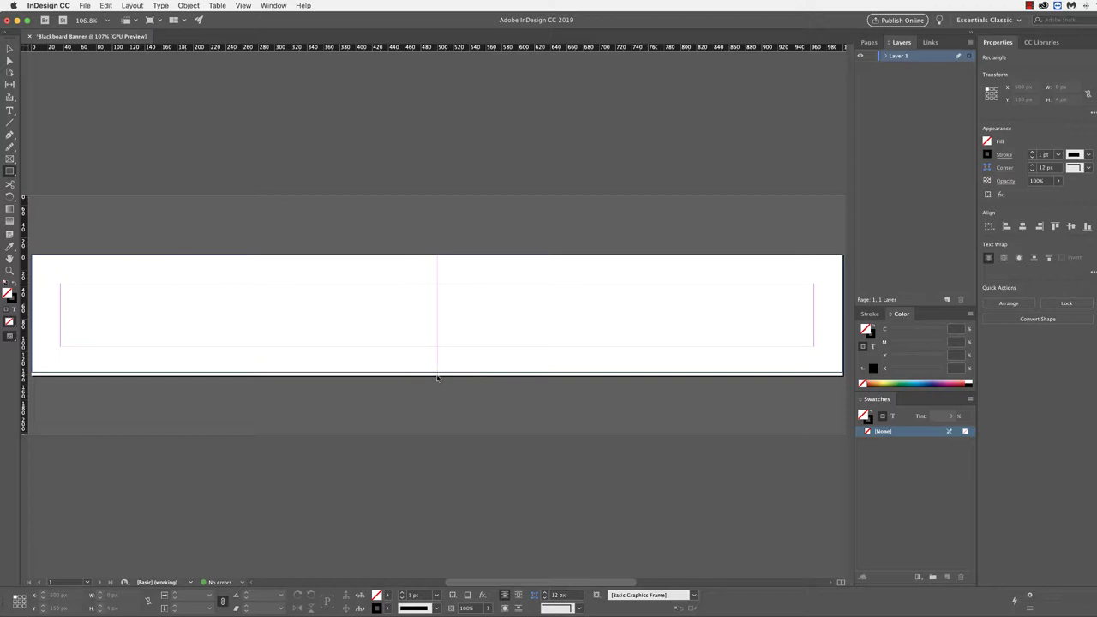
click(579, 334)
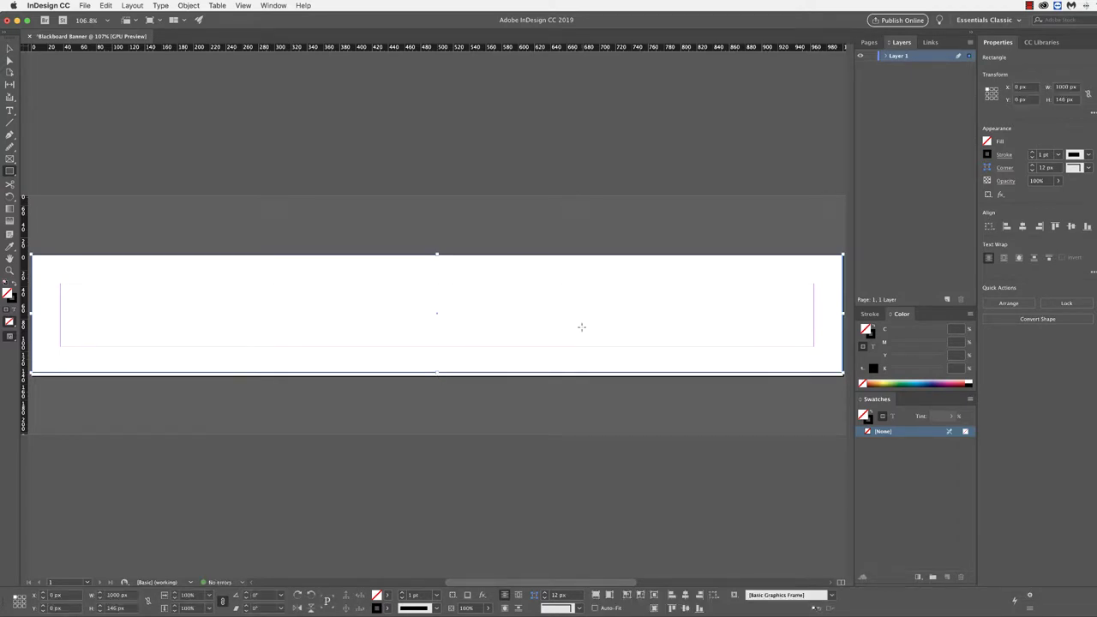
- Clear the selection and set the view zoom to 75%
click(67, 243)
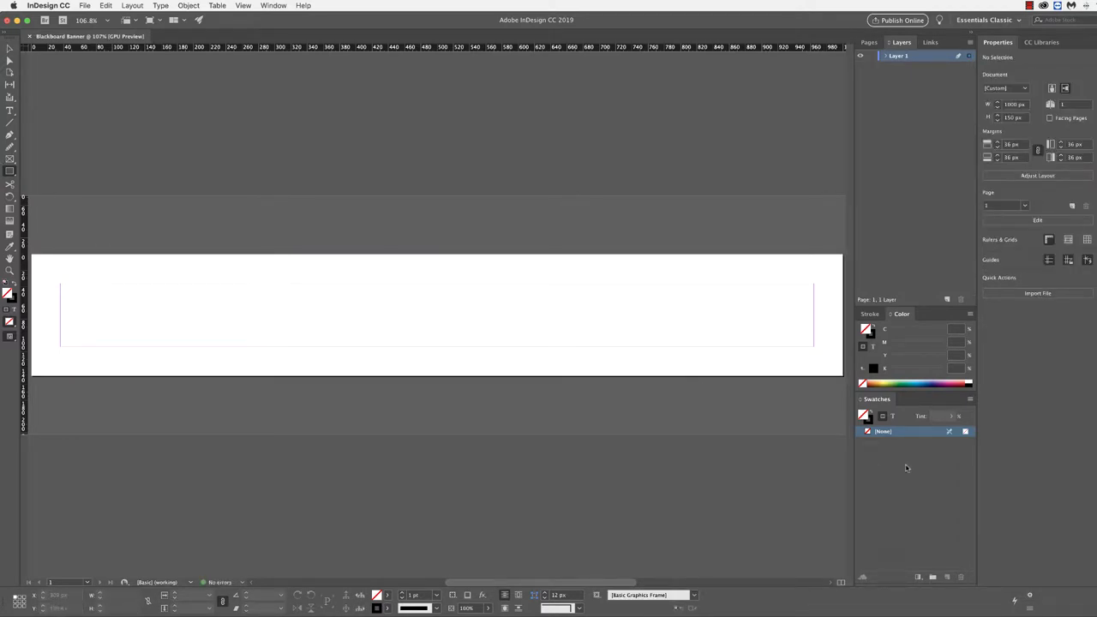
click(107, 19)
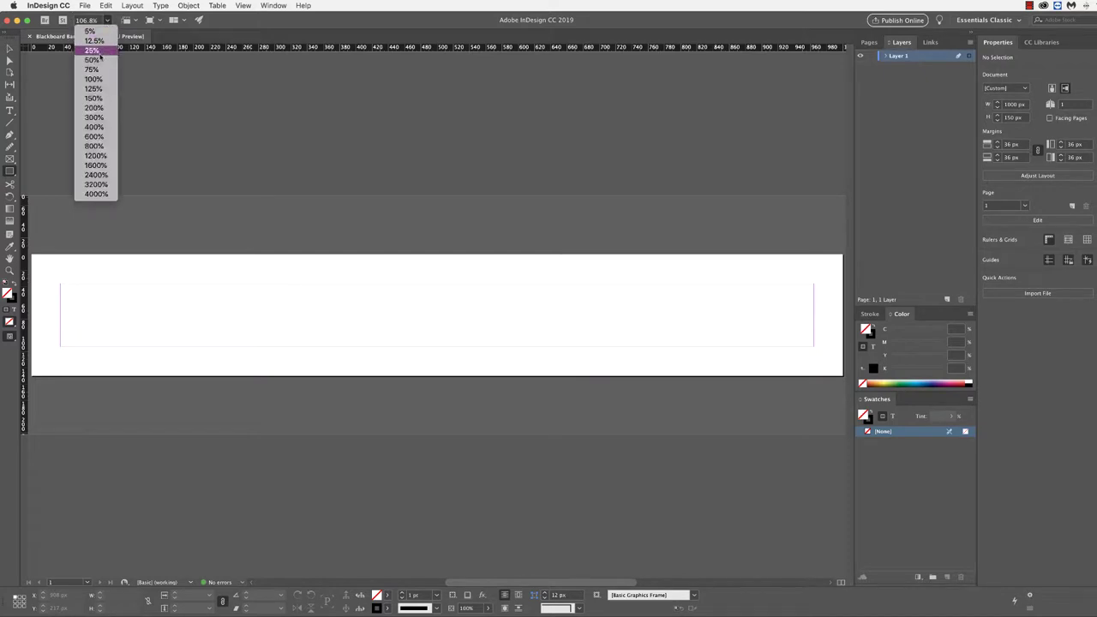
click(95, 69)
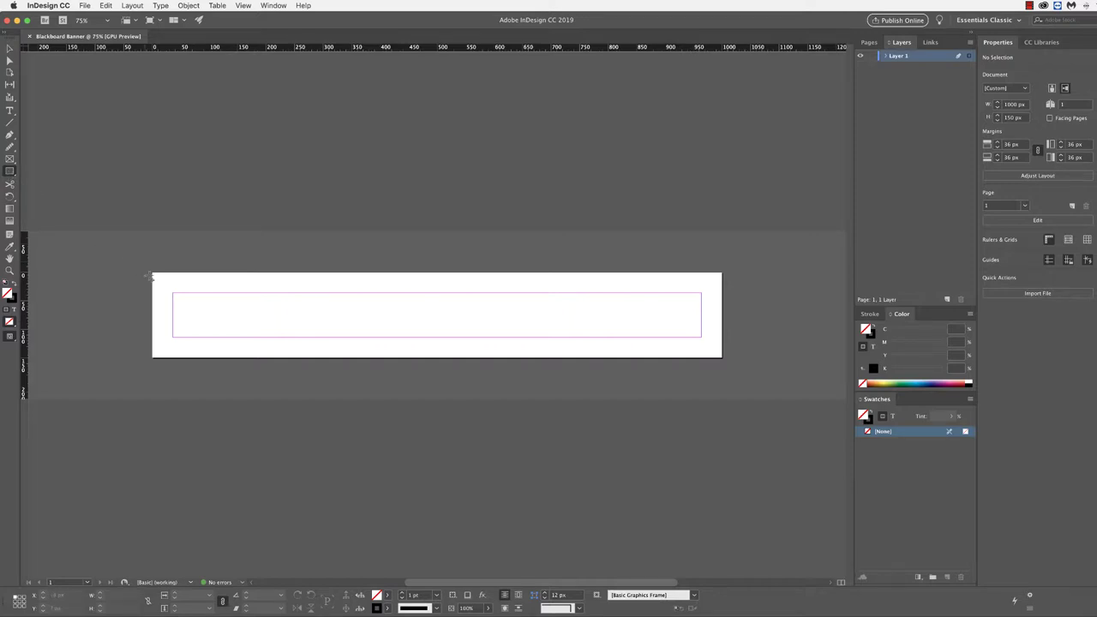
- Draw a rectangle covering the whole page and fill it with RGB hex 990000
drag(154, 275, 722, 361)
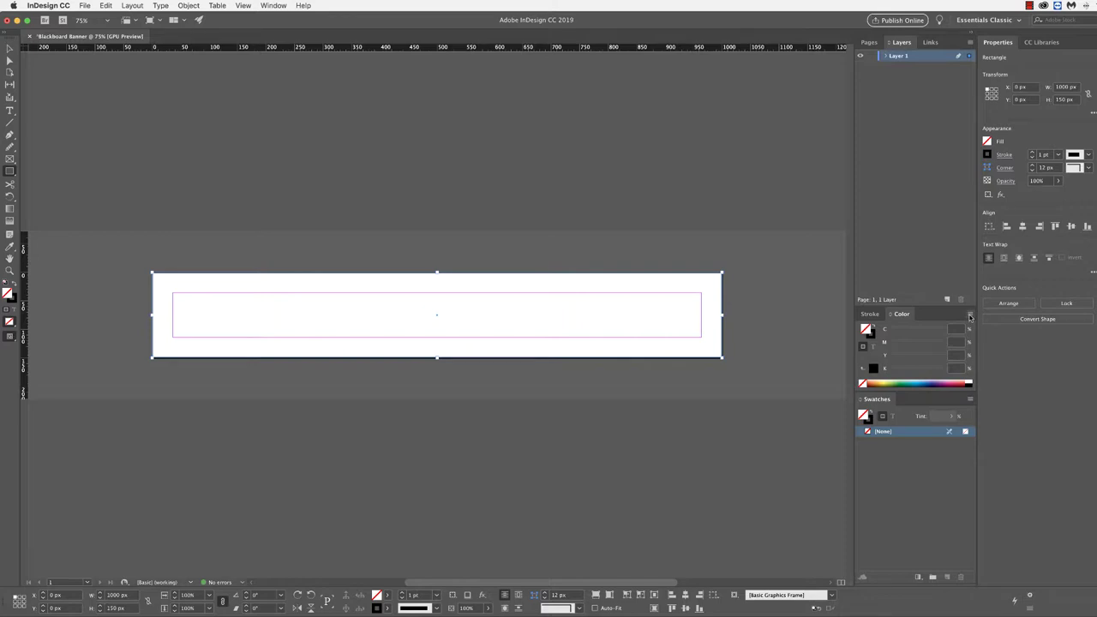
click(986, 141)
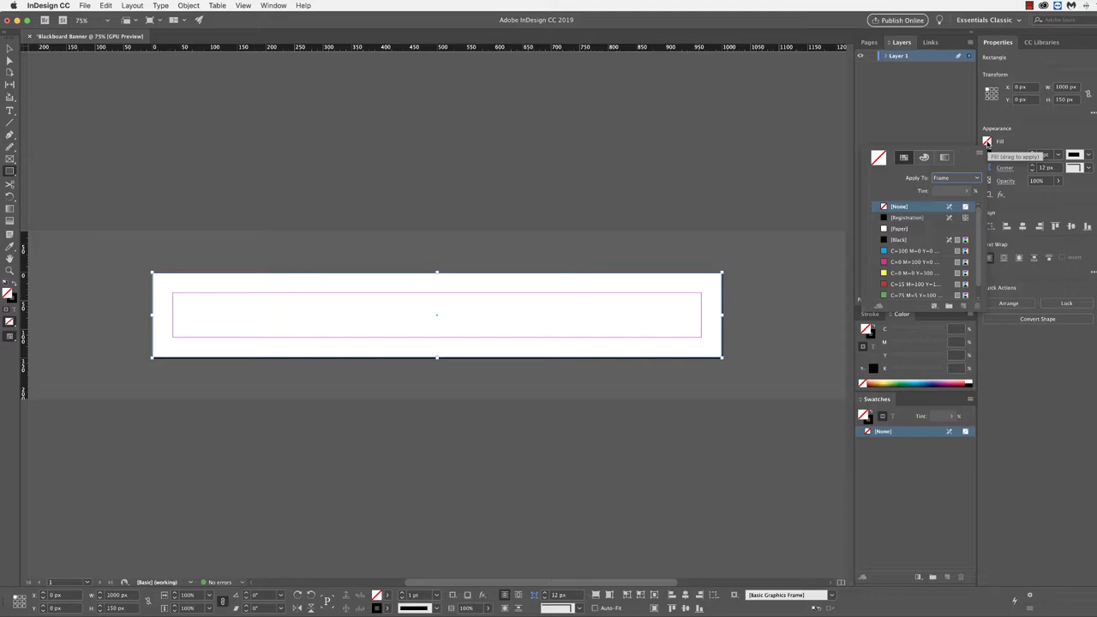
click(970, 399)
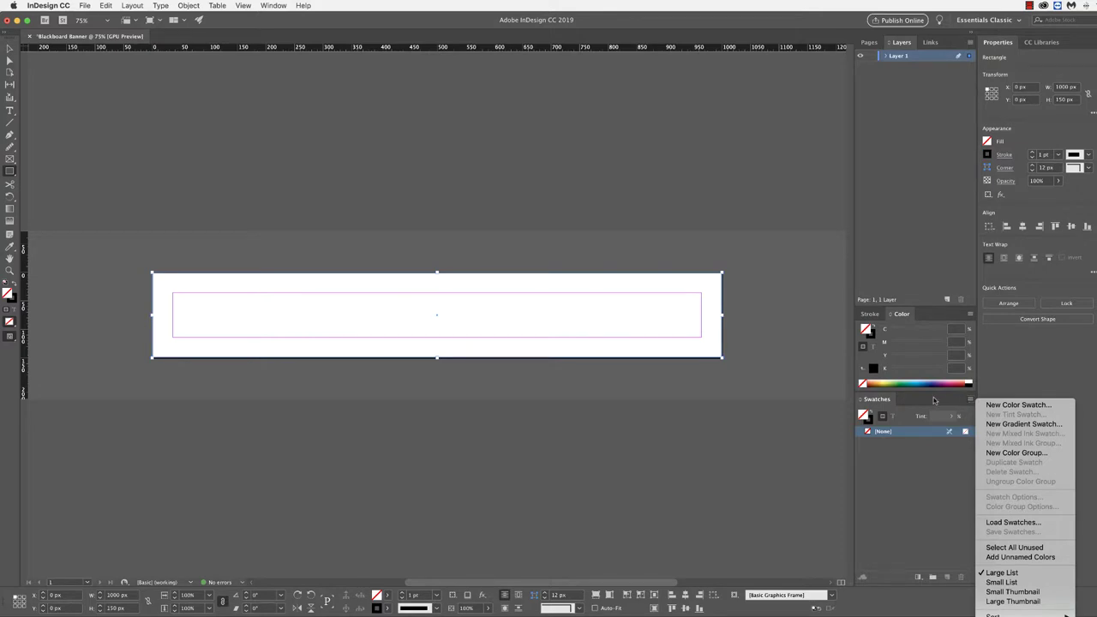
click(965, 401)
click(969, 316)
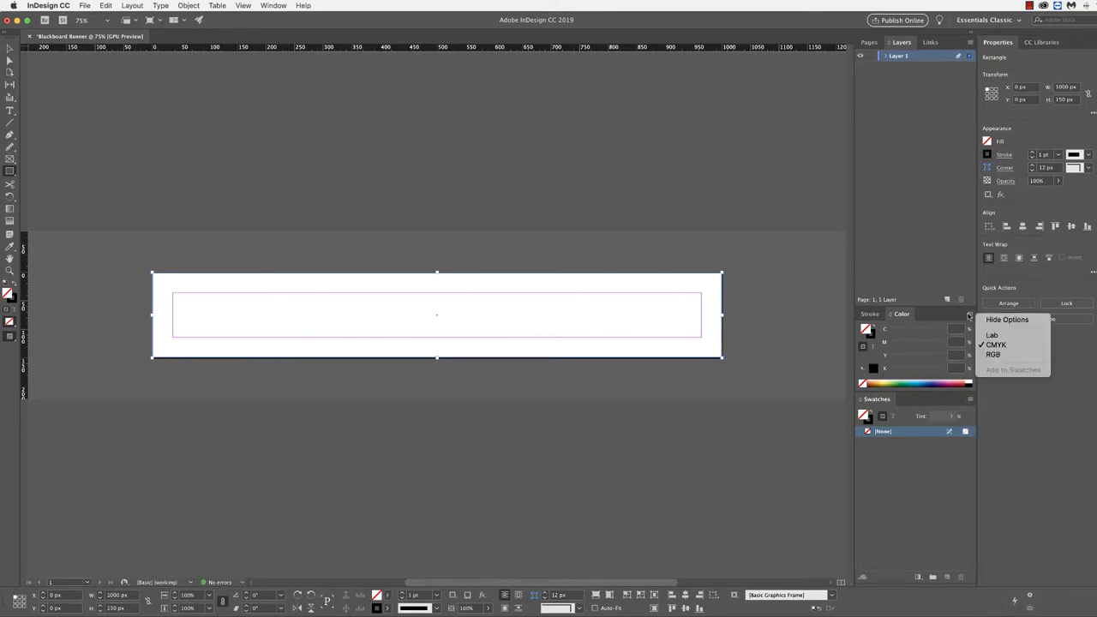
click(995, 355)
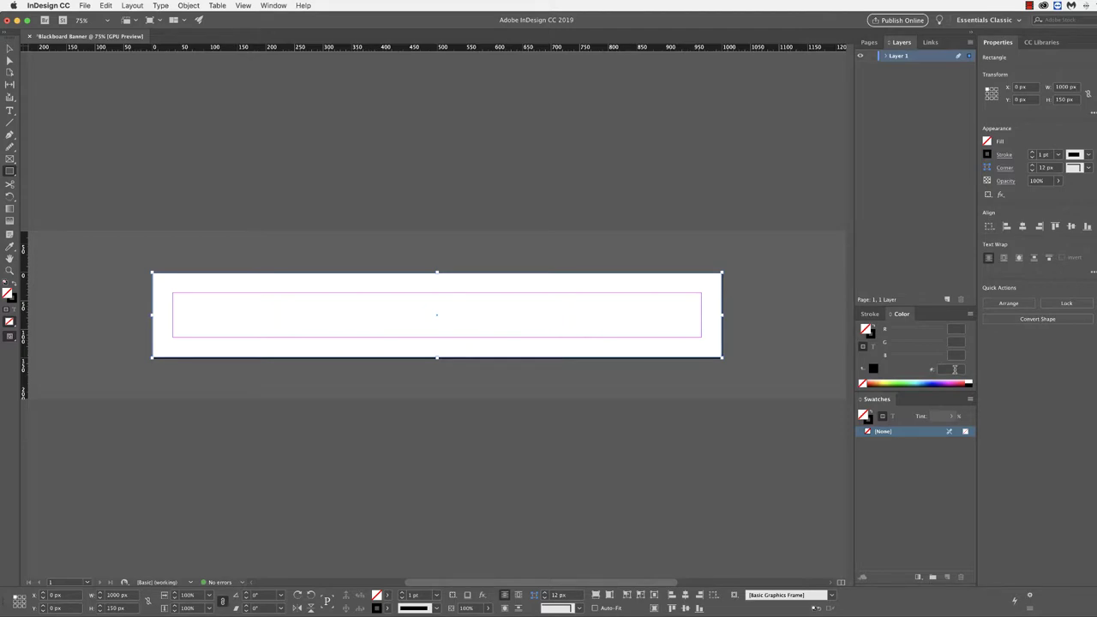
click(953, 369)
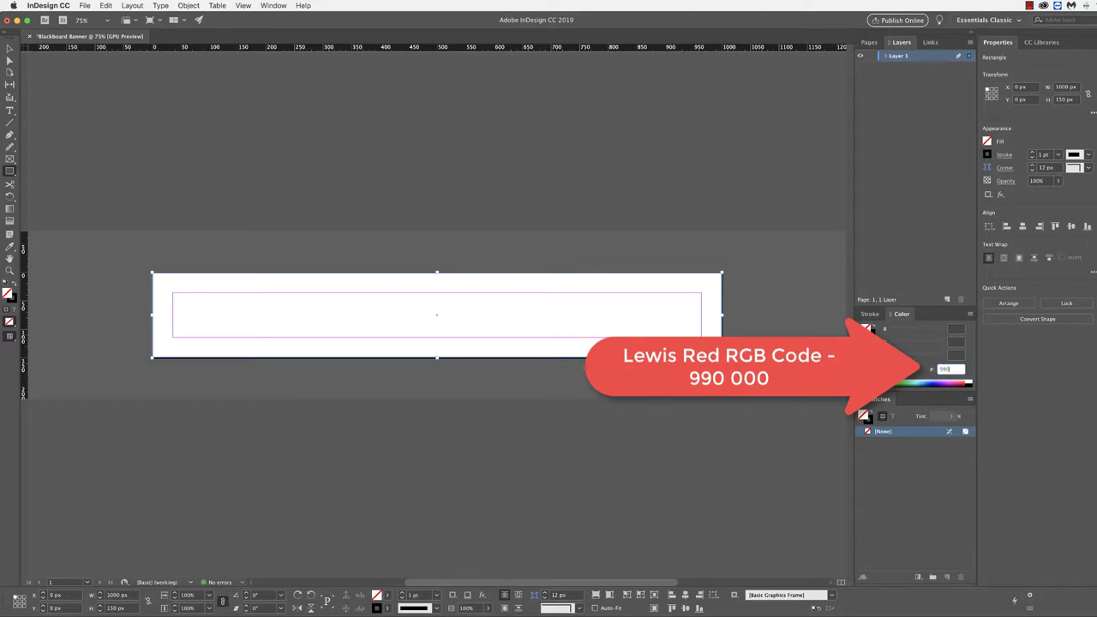
text(990000)
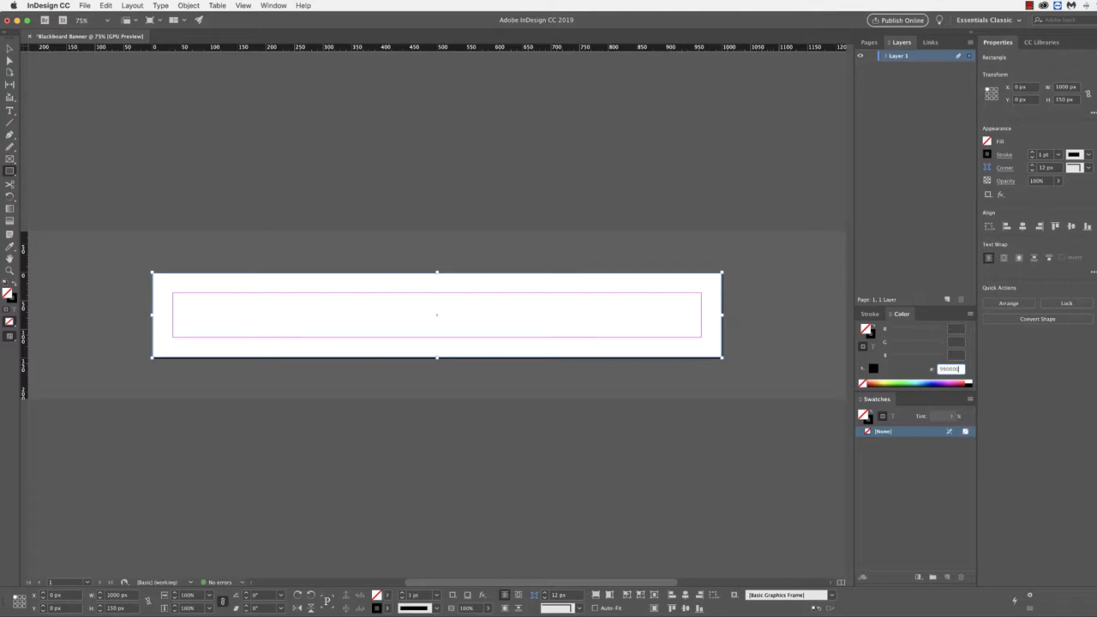
key(Return)
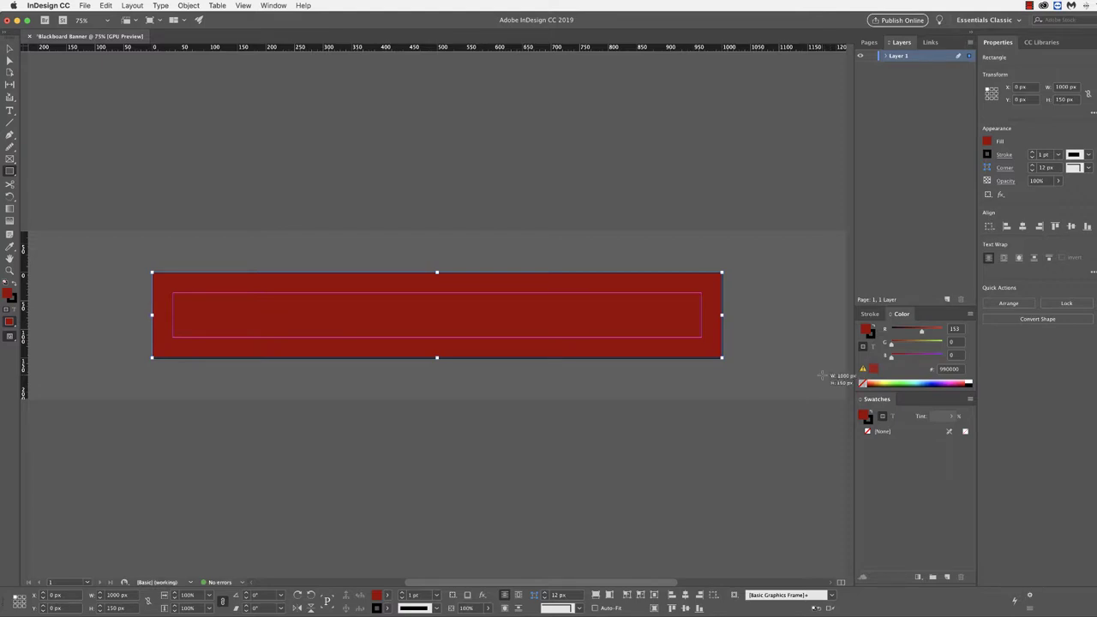
click(831, 378)
- Dismiss the rectangle prompt, draw a text frame over the margin area, and type 'Welcome to Class Name - Course Number'
click(684, 373)
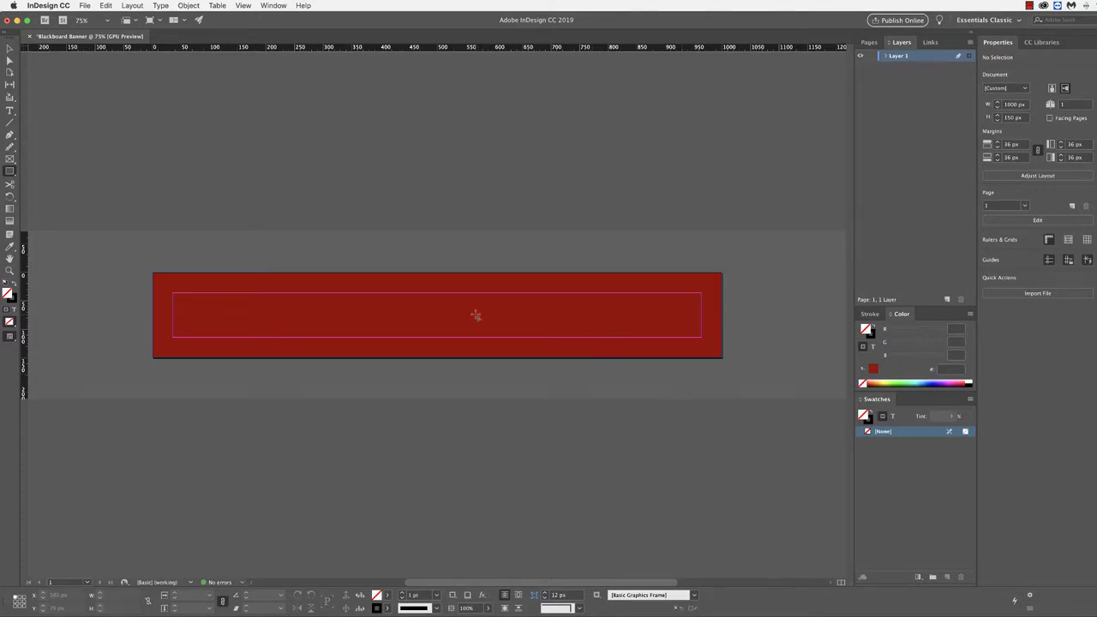
click(10, 49)
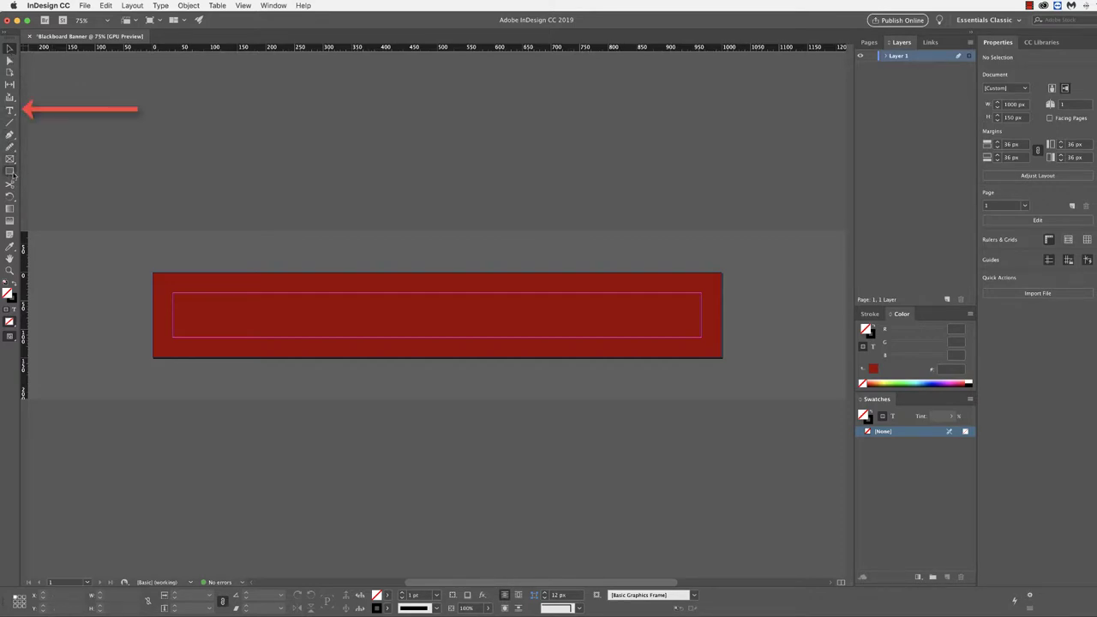
click(10, 111)
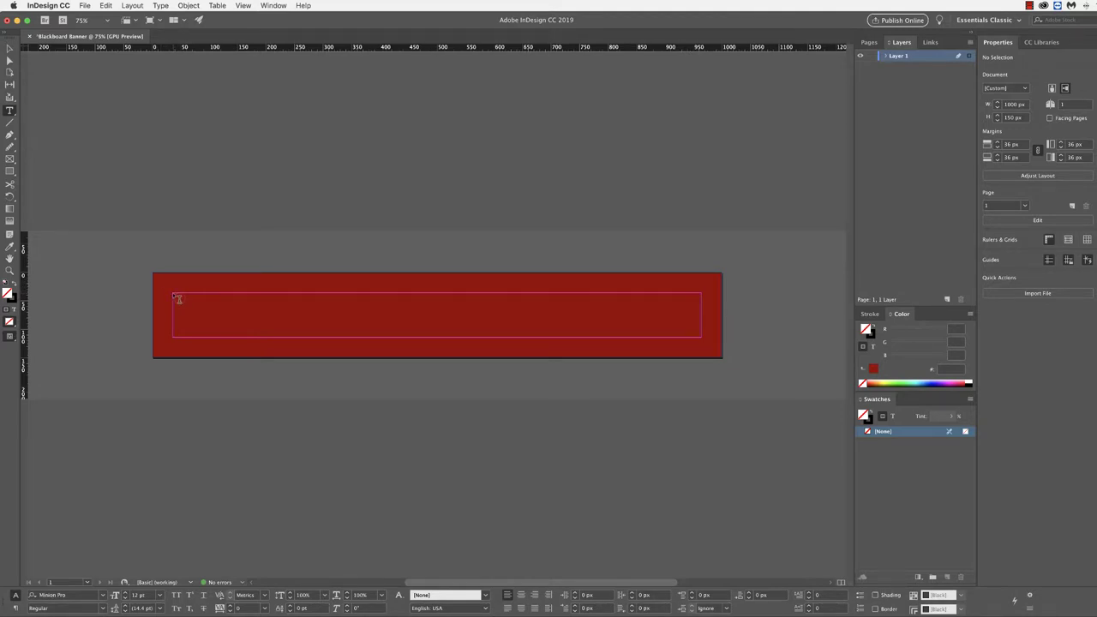
drag(175, 295, 701, 337)
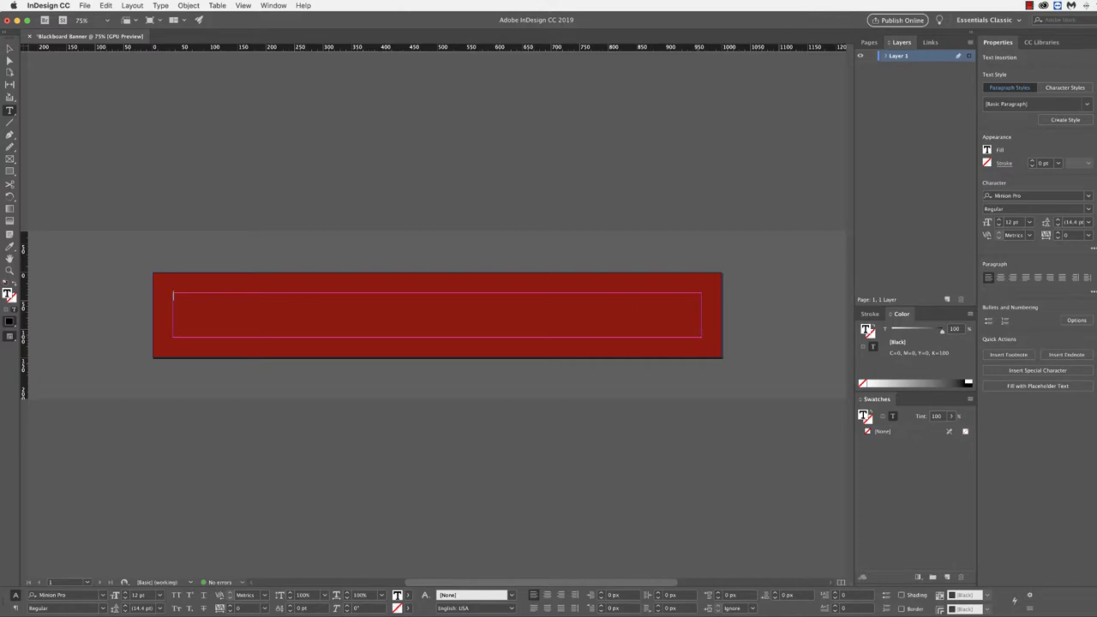
text(Welcome to)
text( Ch)
text(ass News)
text( - course)
text( Name)
- Select the whole welcome line and set its fill to [Paper] white
triple_click(268, 296)
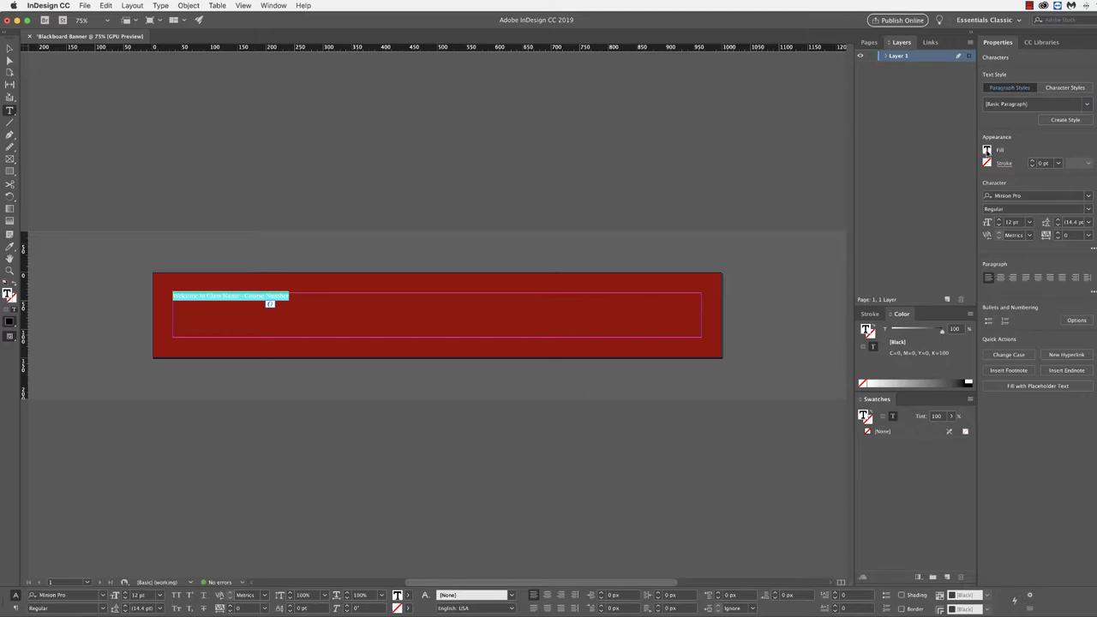
click(986, 150)
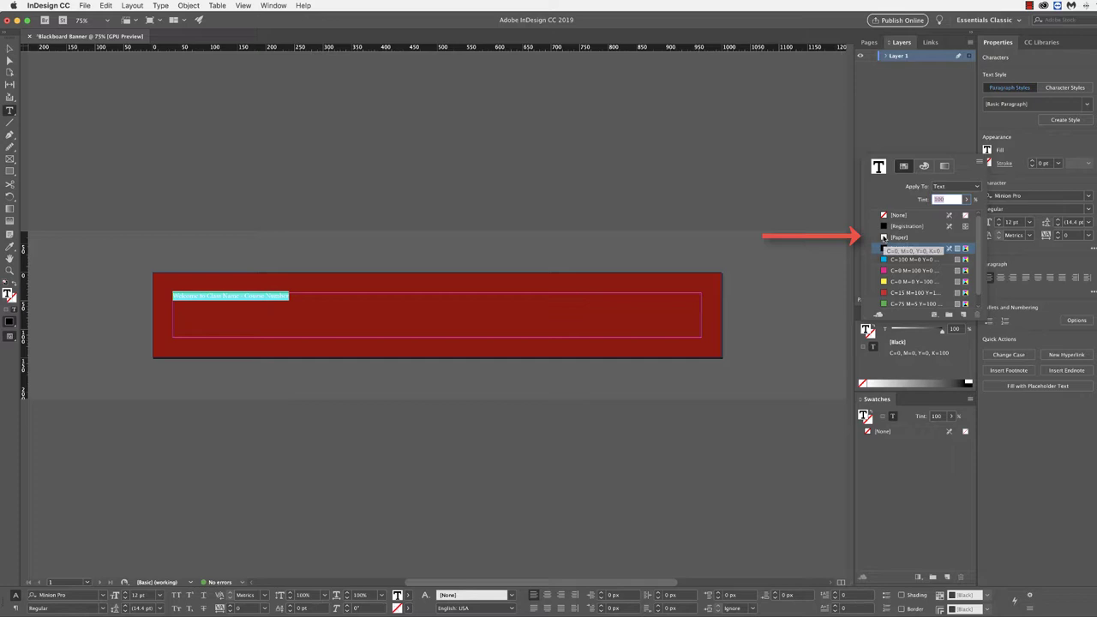
click(885, 237)
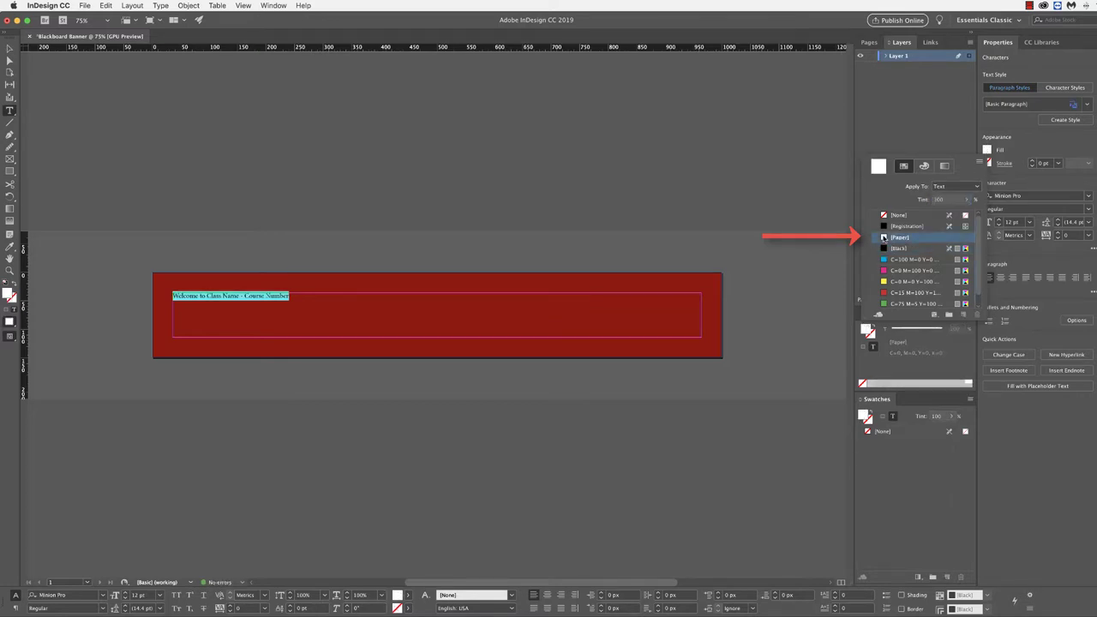
click(1021, 155)
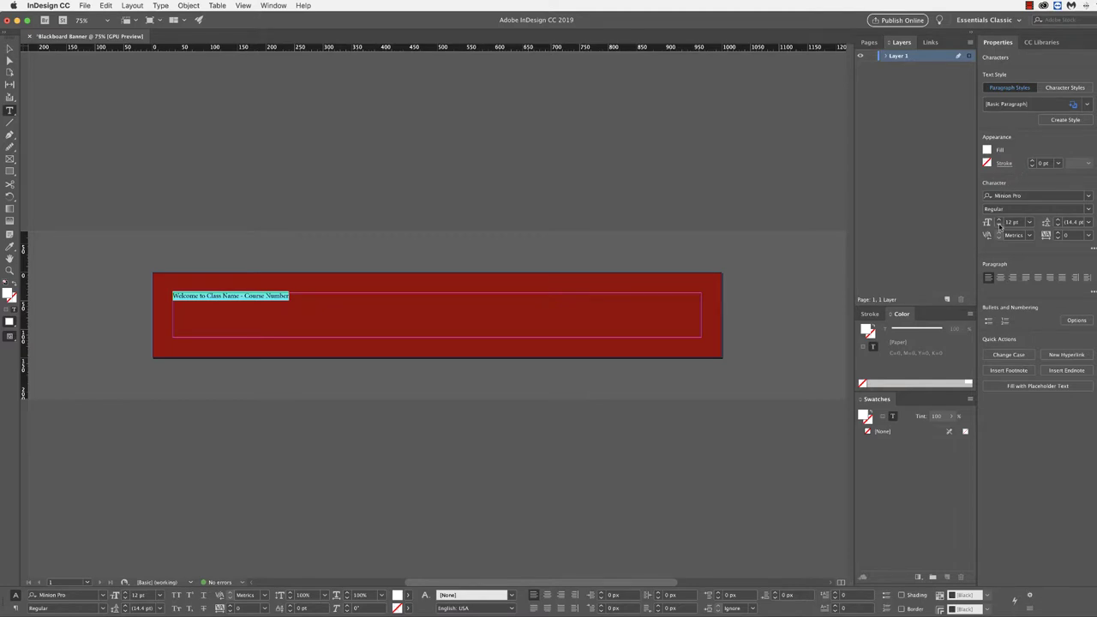
- Enlarge the welcome text to 54 pt so it fits one line, and centre-align it
click(998, 220)
click(998, 220)
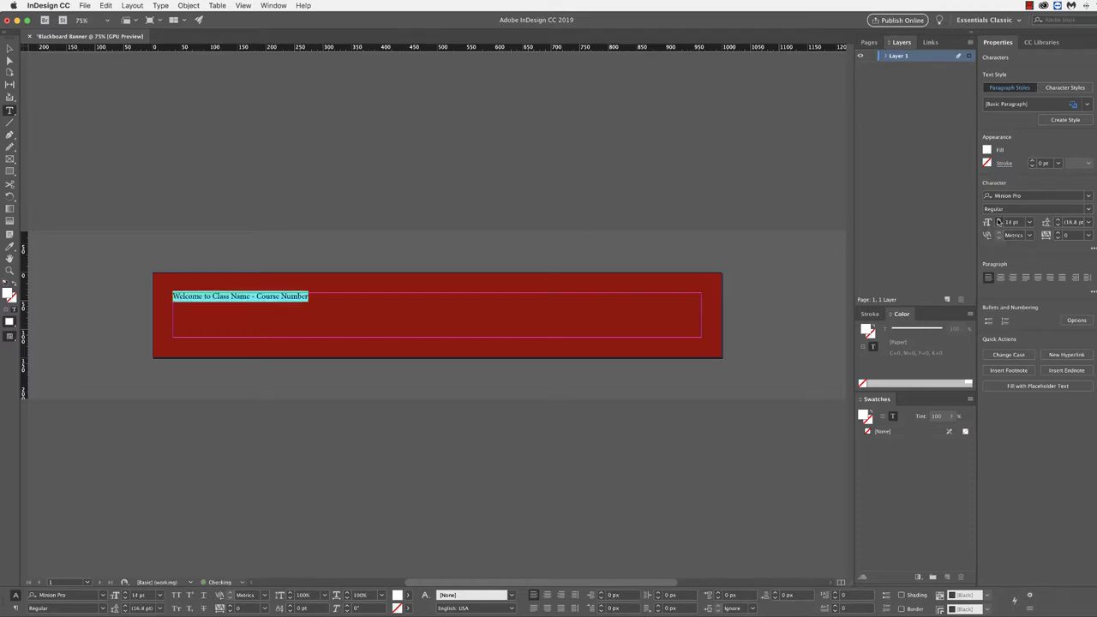
click(998, 220)
click(998, 220)
click(998, 220)
click(998, 220)
click(998, 220)
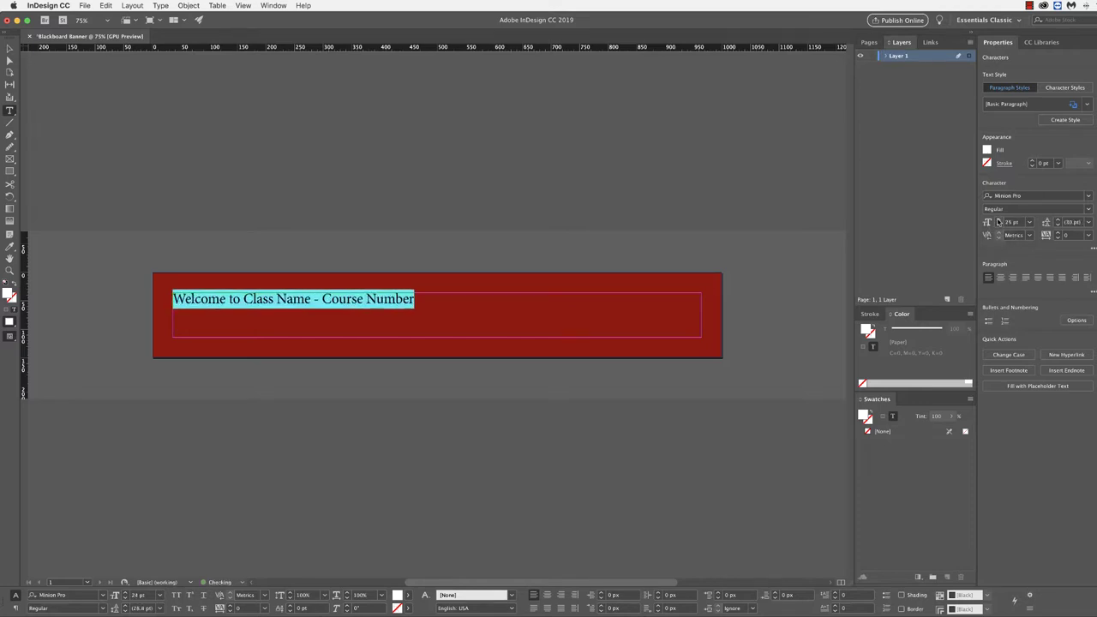
click(998, 220)
click(998, 220)
click(998, 220)
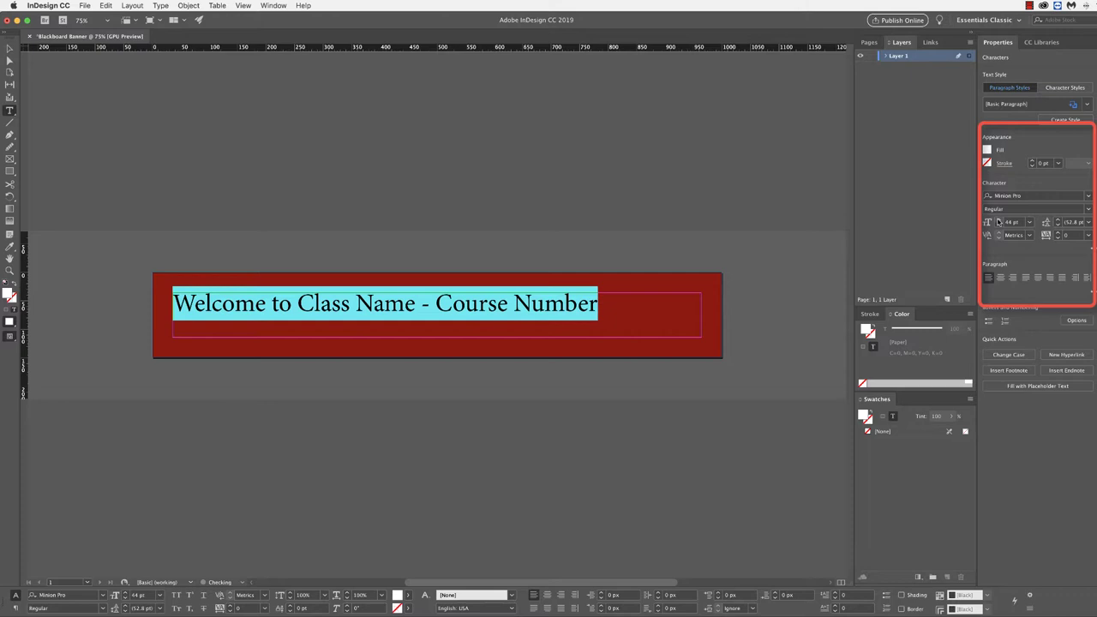
click(998, 221)
click(998, 220)
click(998, 220)
click(998, 220)
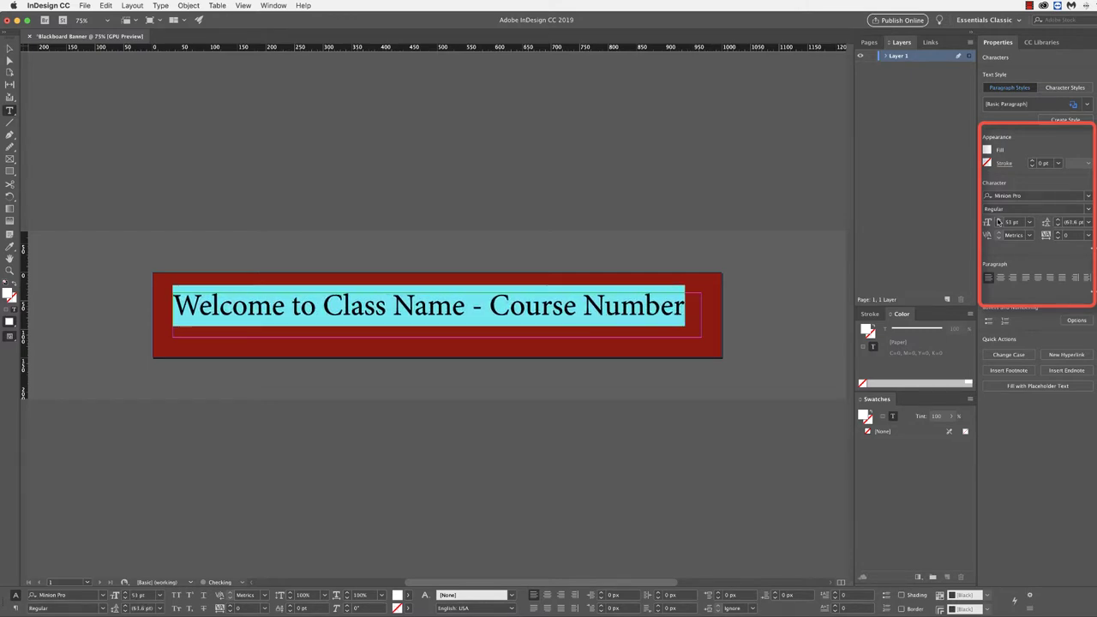
click(998, 220)
click(998, 220)
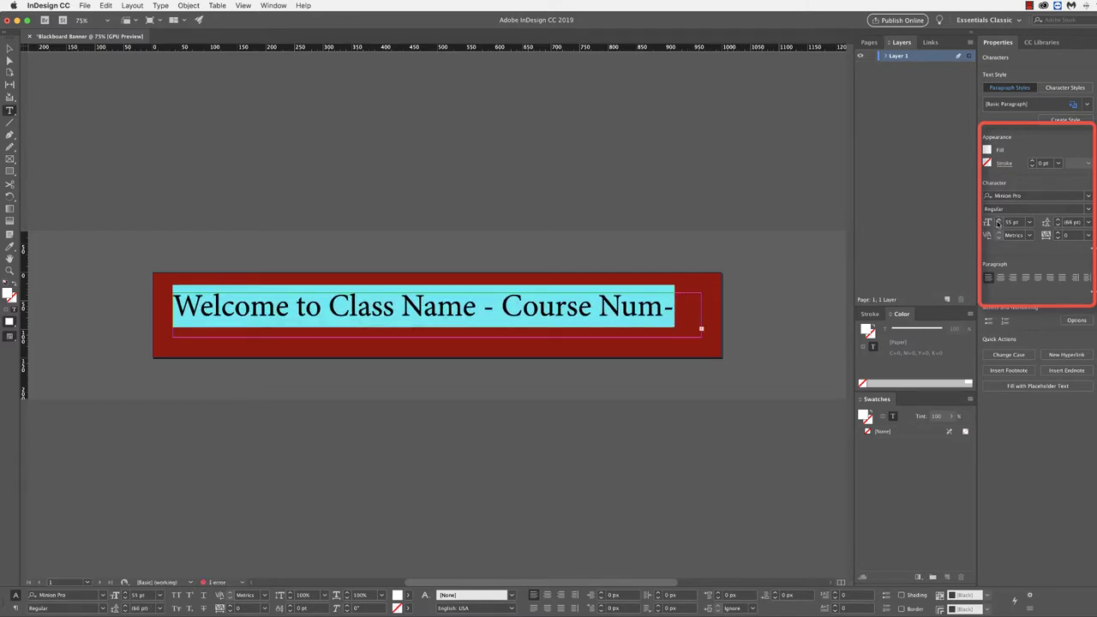
click(998, 225)
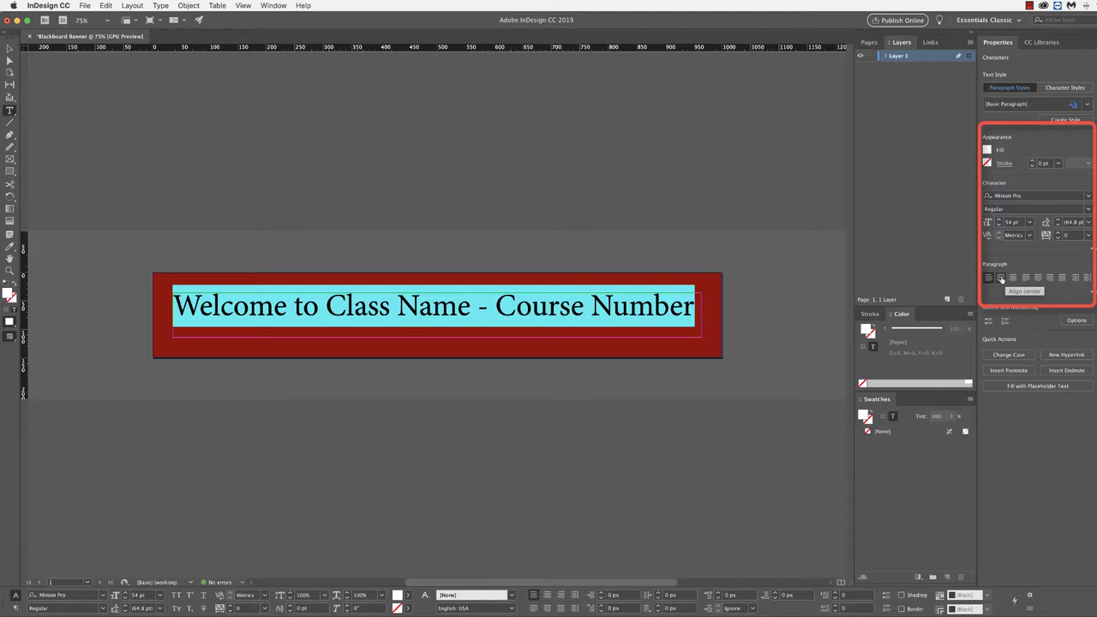
click(1000, 278)
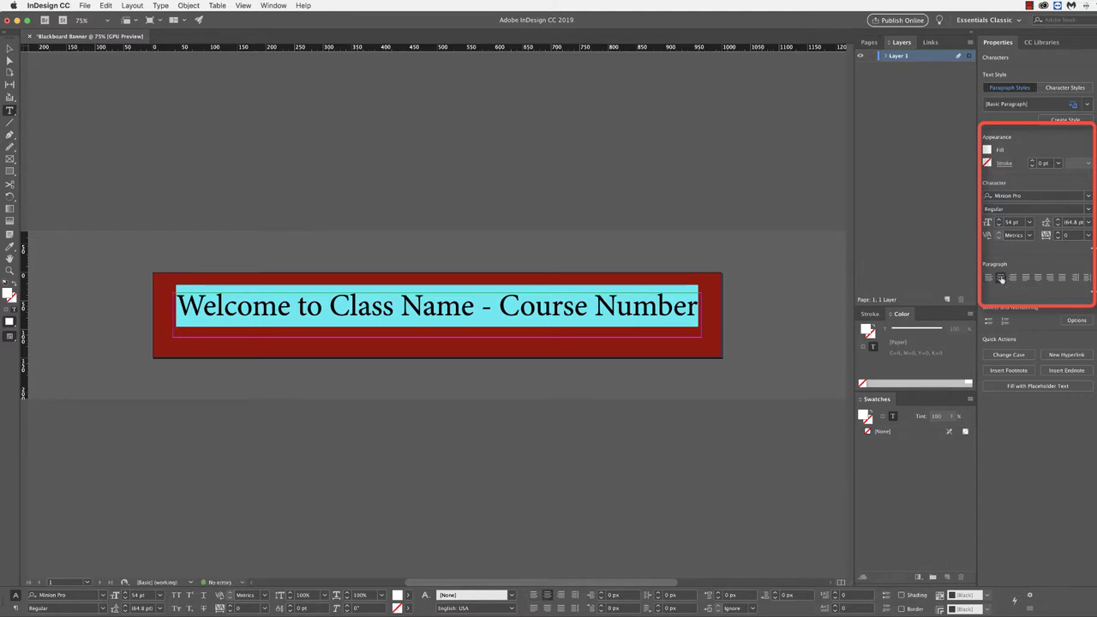
- Lower the welcome line with a -17 pt baseline shift and exit text editing
click(1091, 250)
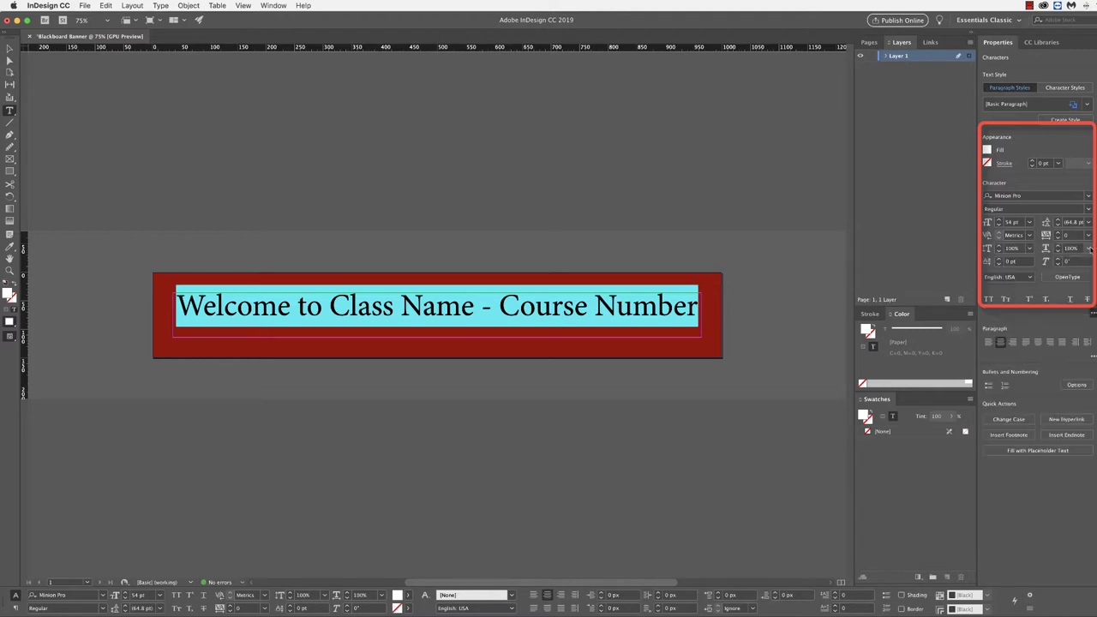
click(998, 265)
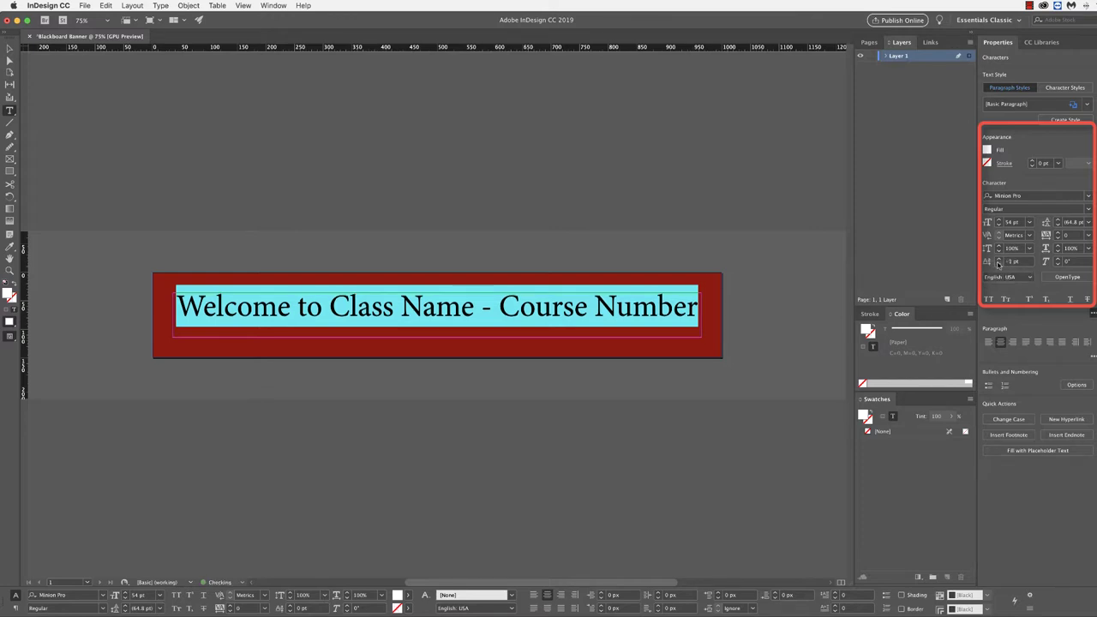
click(998, 265)
click(998, 265)
click(998, 265)
click(998, 265)
click(998, 265)
click(998, 264)
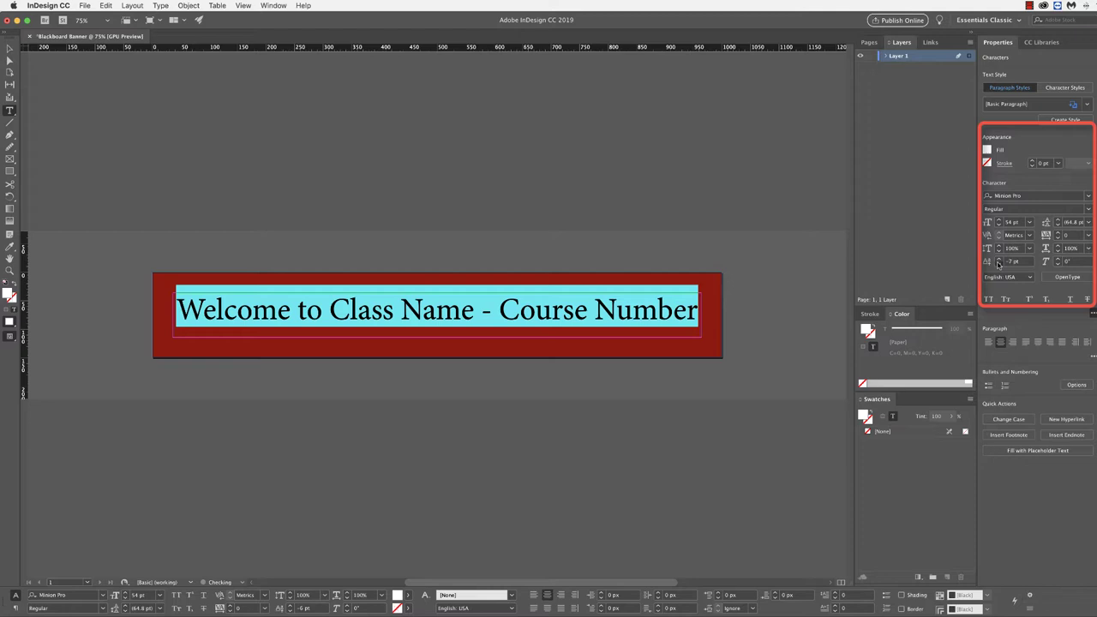
click(998, 264)
click(998, 264)
click(998, 265)
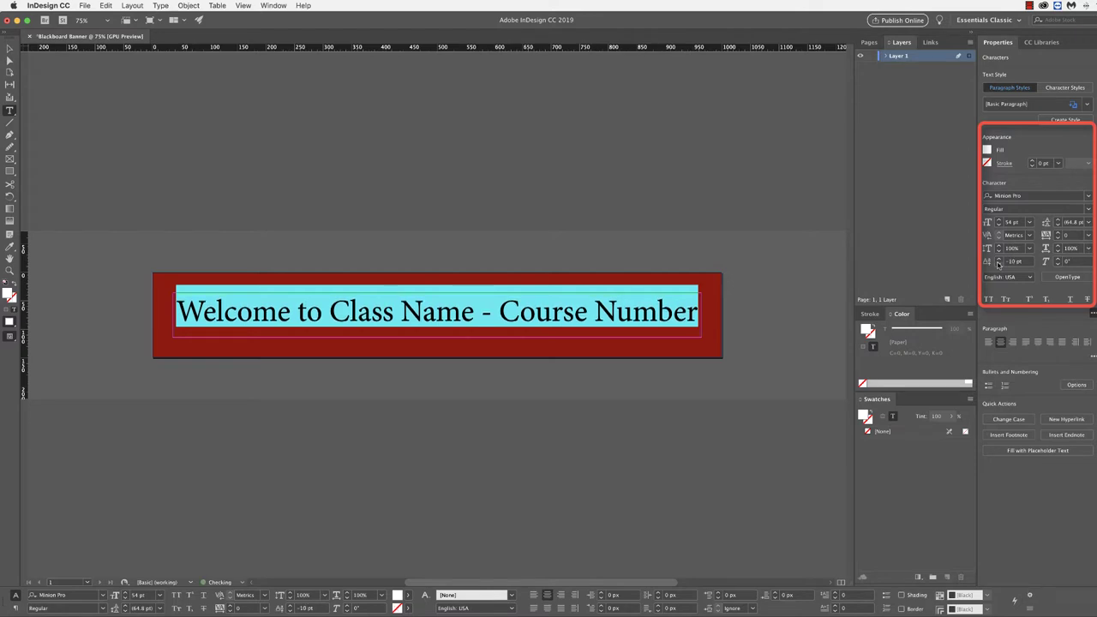
click(998, 264)
click(998, 265)
click(998, 265)
click(998, 264)
click(998, 265)
click(998, 265)
click(998, 264)
click(998, 265)
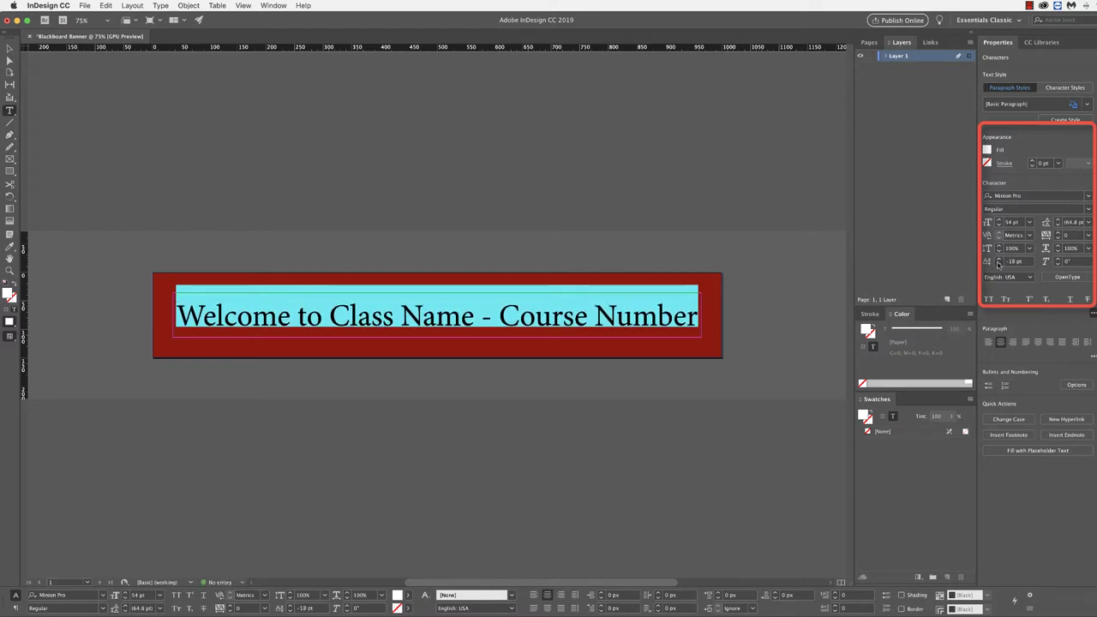
click(998, 264)
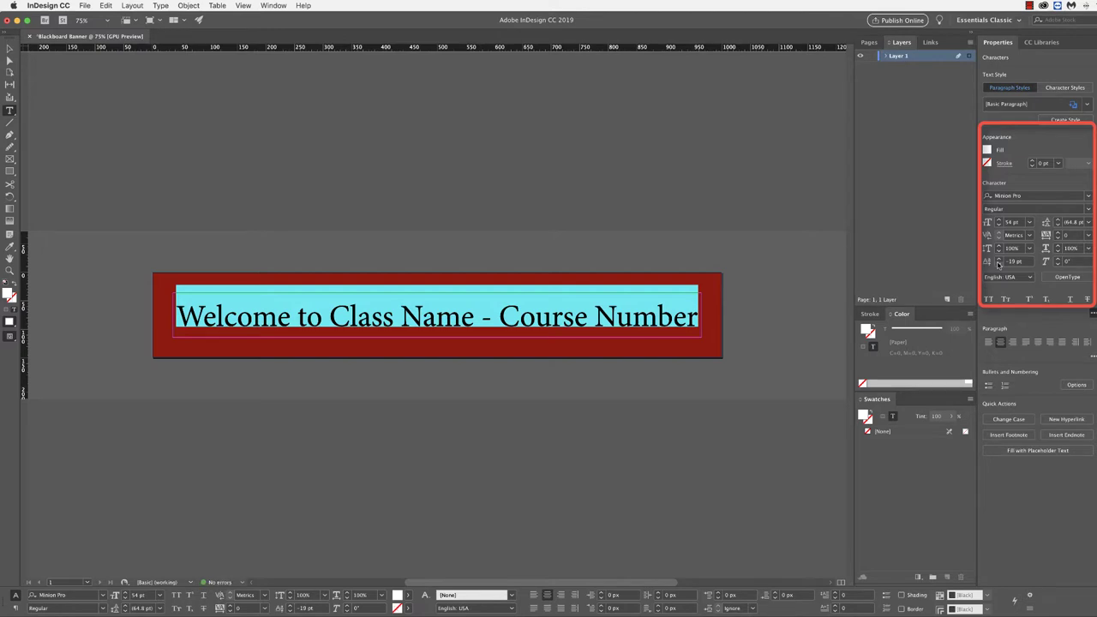
click(998, 259)
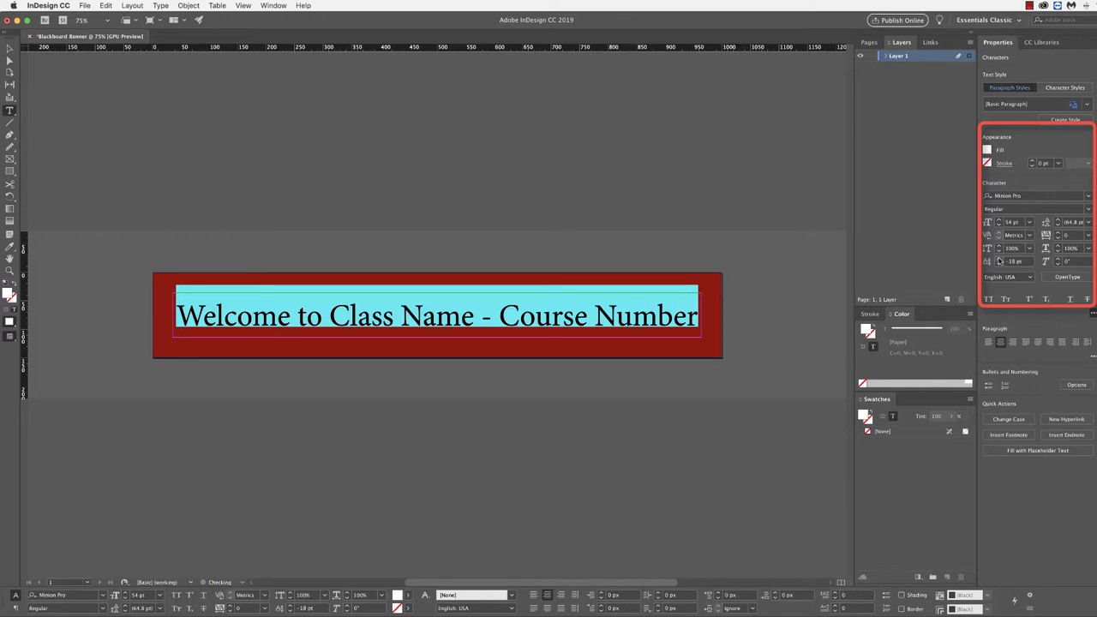
click(998, 258)
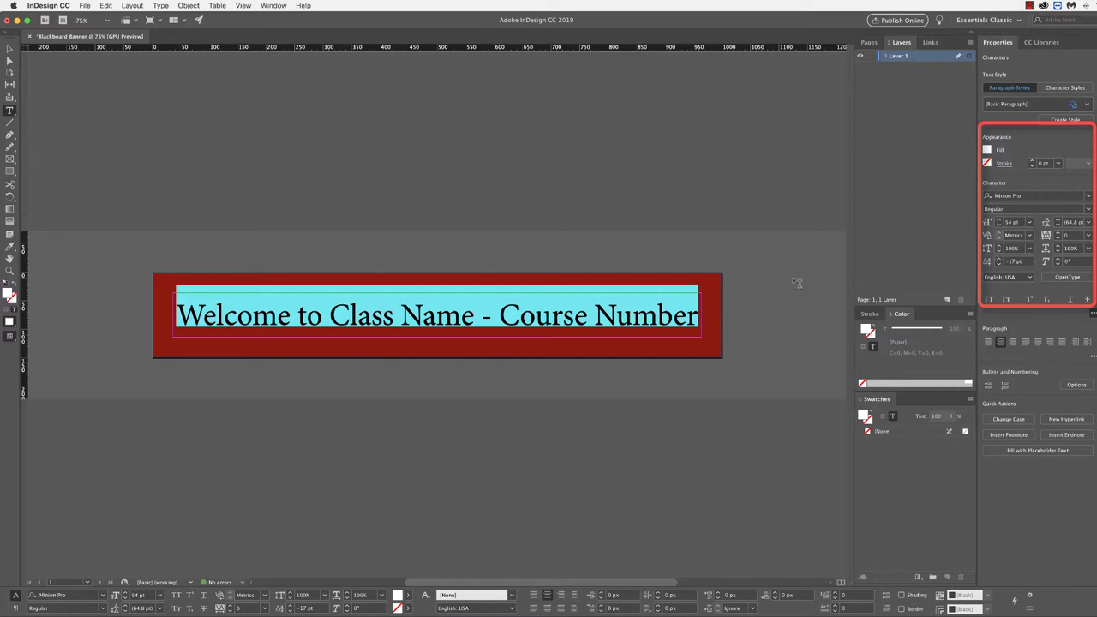
key(Escape)
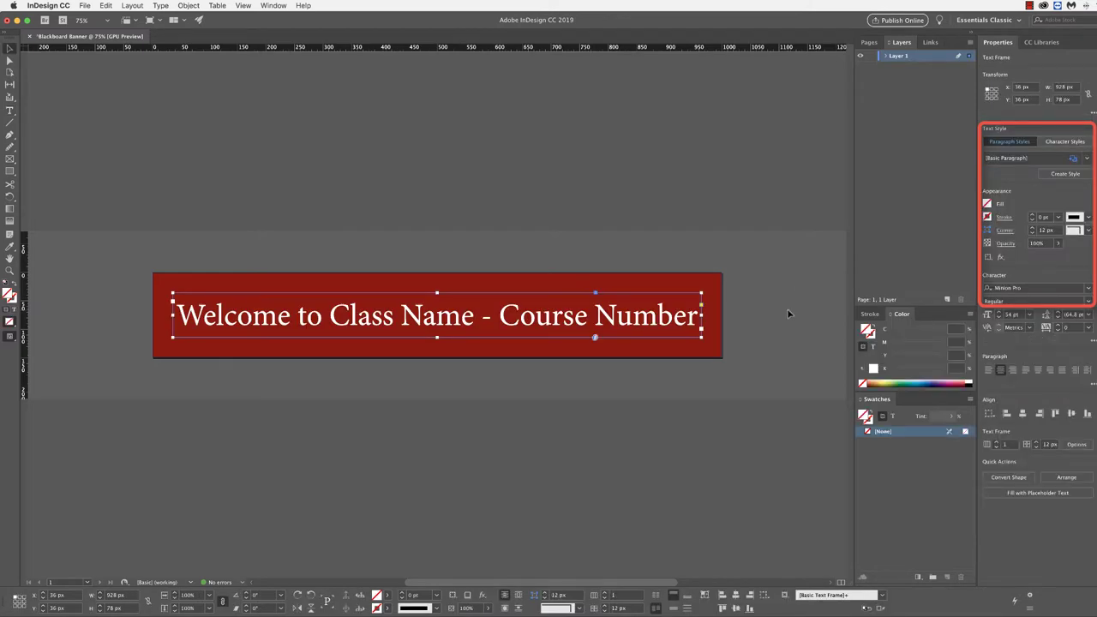
- Save the document as Blackboard Banner.indd on the Desktop
click(788, 313)
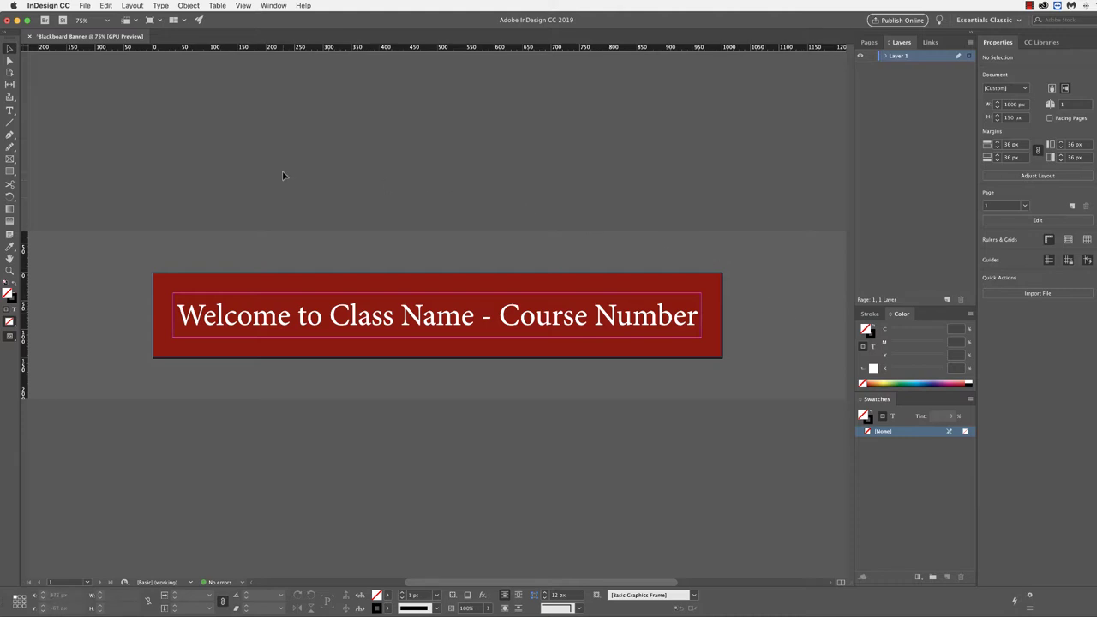
click(85, 8)
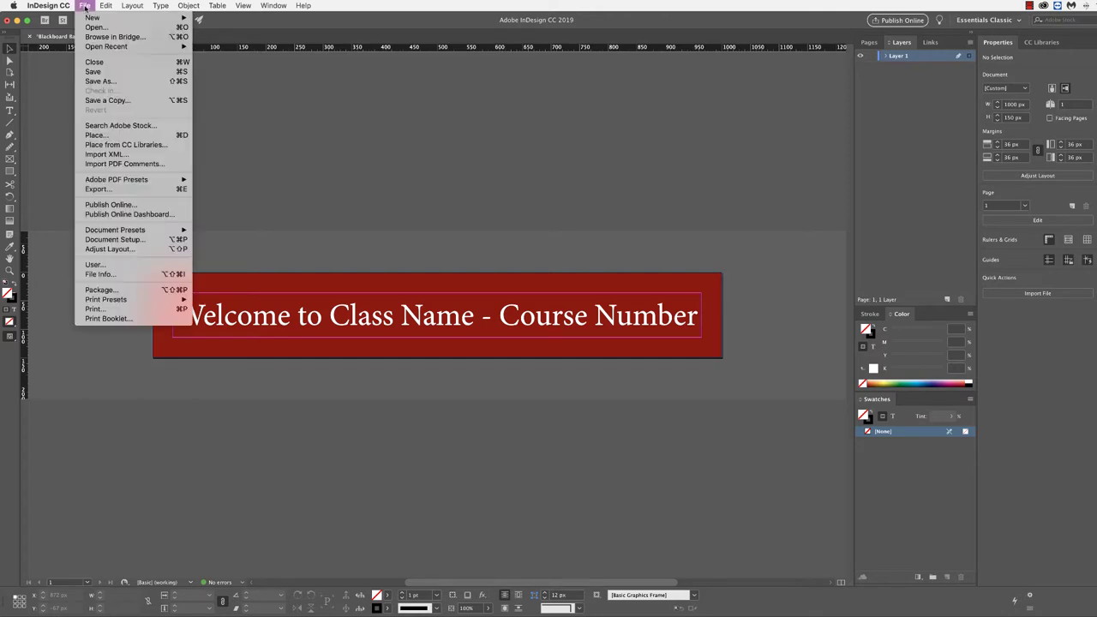
click(121, 74)
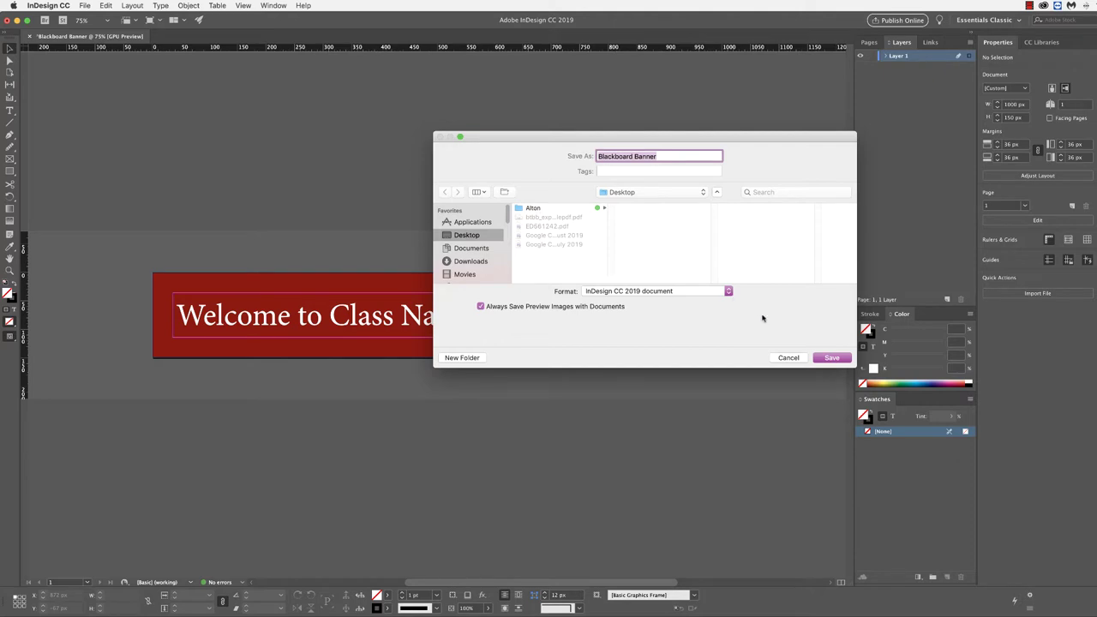
click(833, 358)
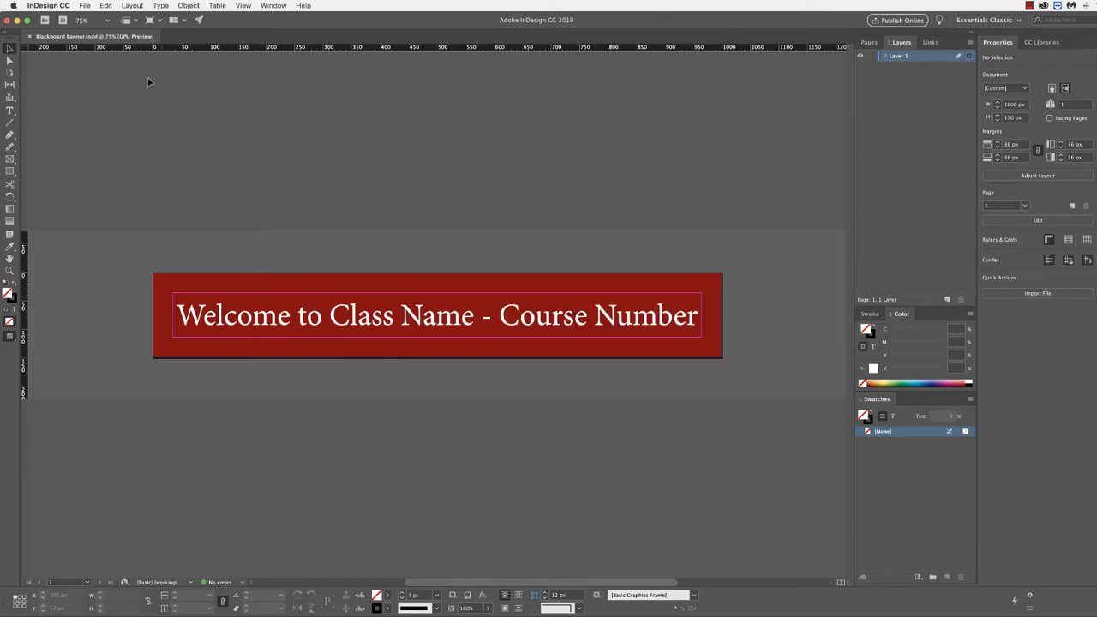
- Export the banner to the Desktop as PNG 'Blackboard Banner' at High quality, 72 ppi, RGB
click(89, 7)
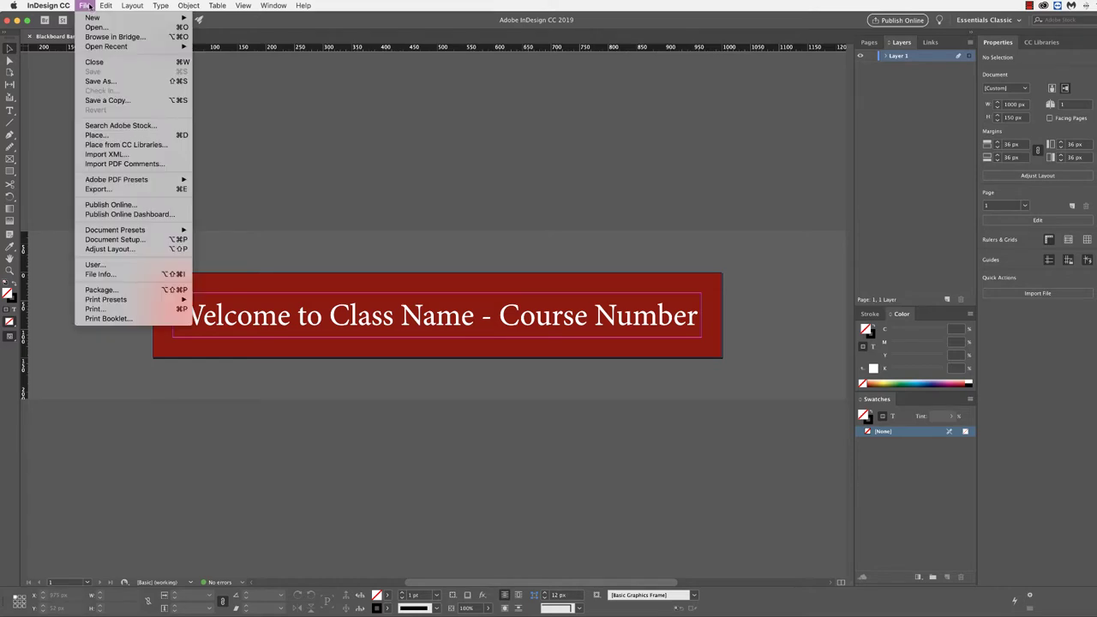
click(137, 188)
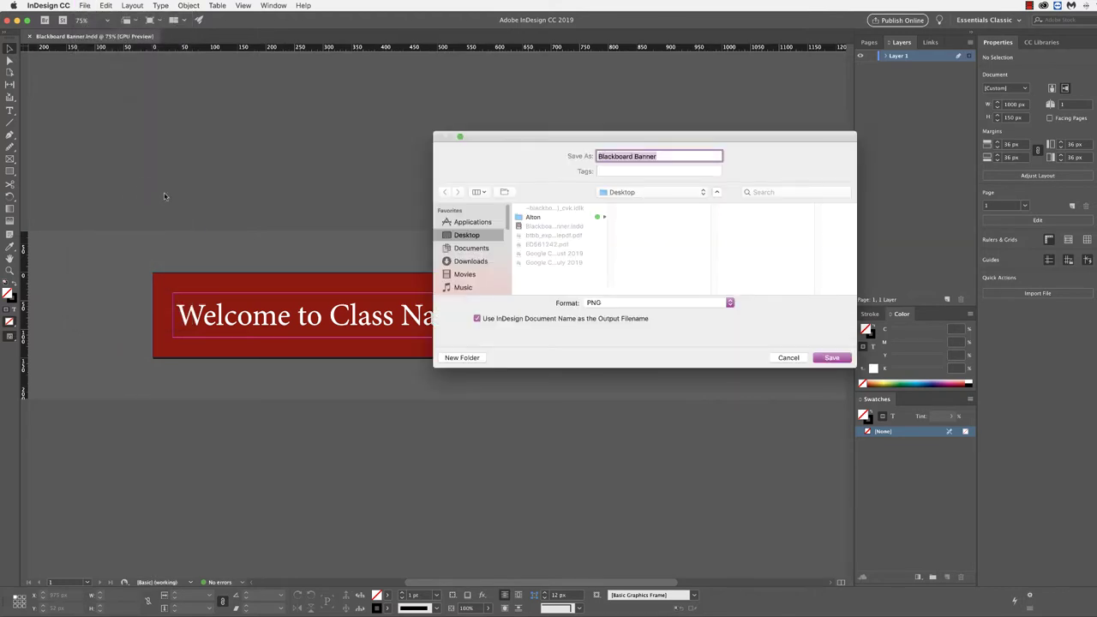
click(677, 303)
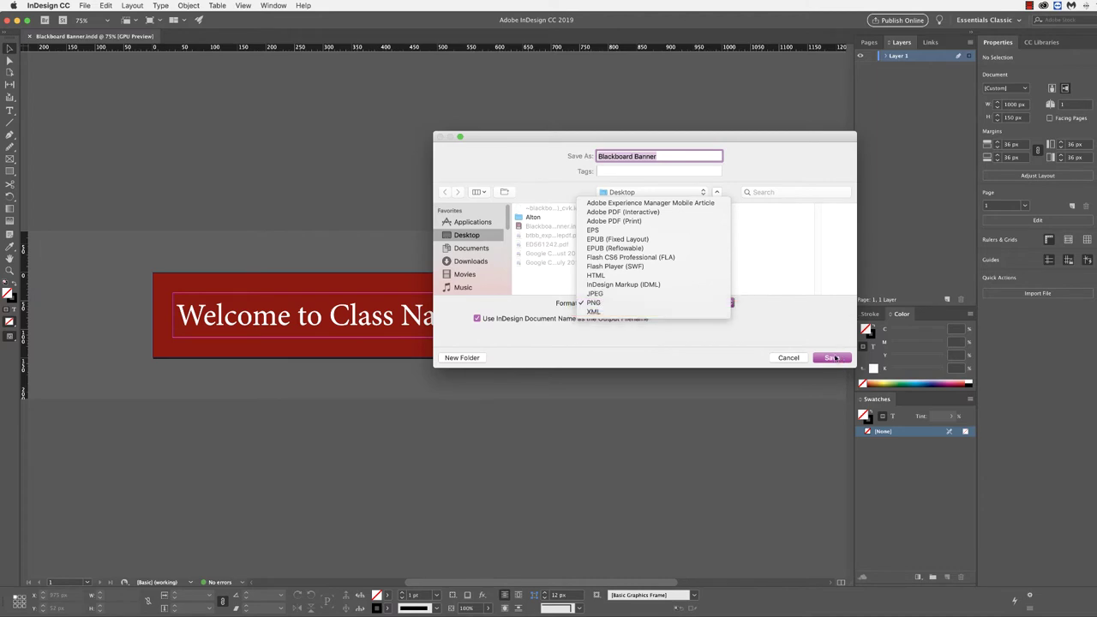
click(837, 361)
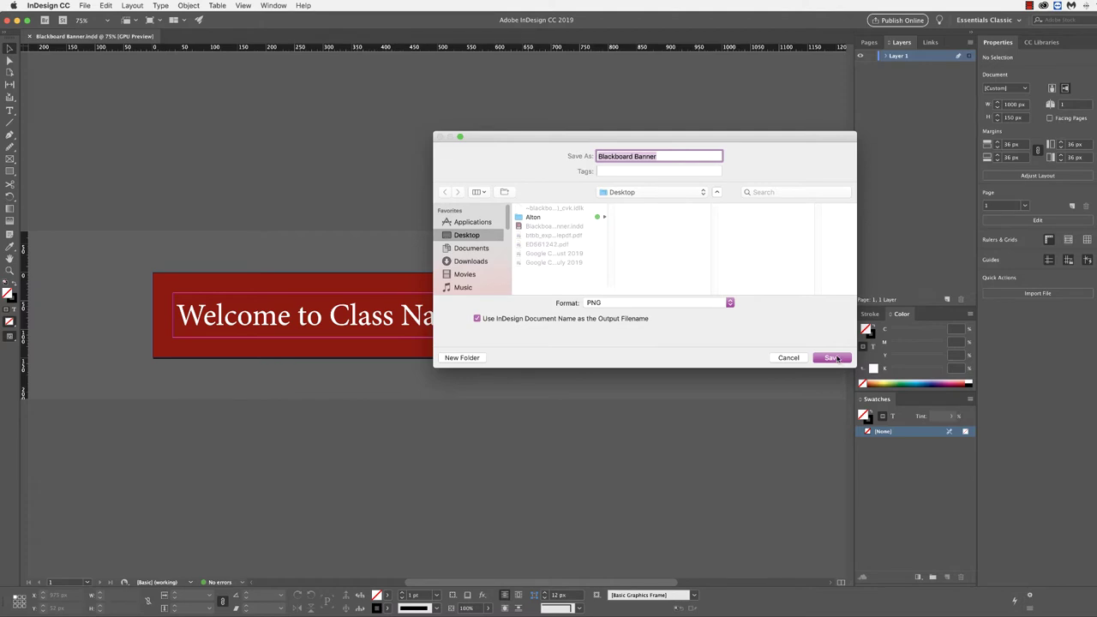
click(832, 358)
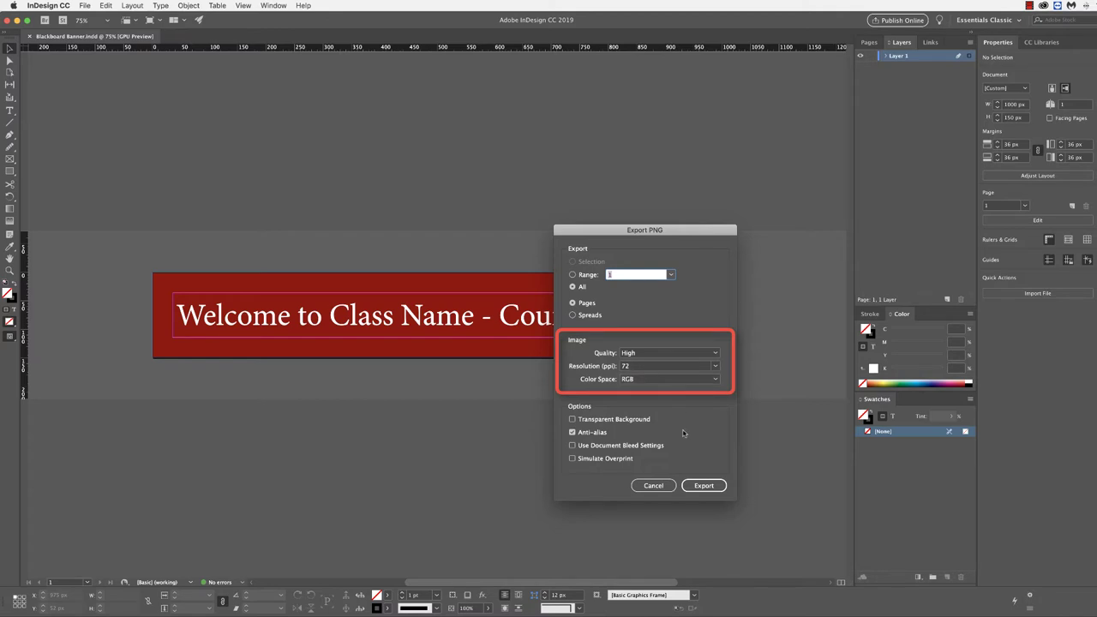
click(703, 486)
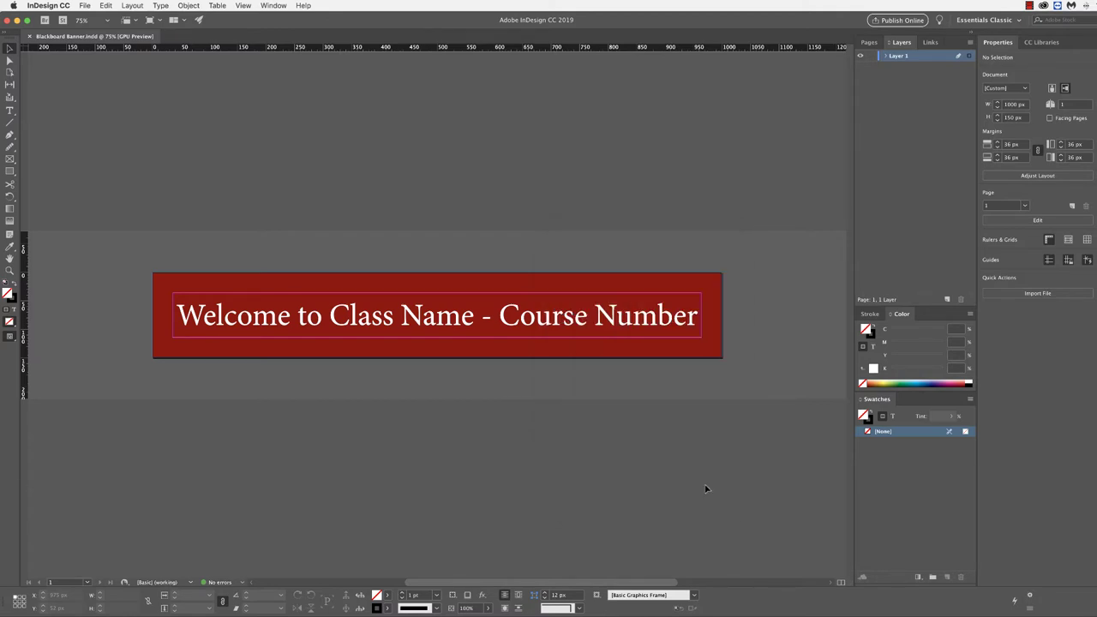
- Switch to Chrome and open the Instructor Sandbox course in Blackboard
key(super+Tab)
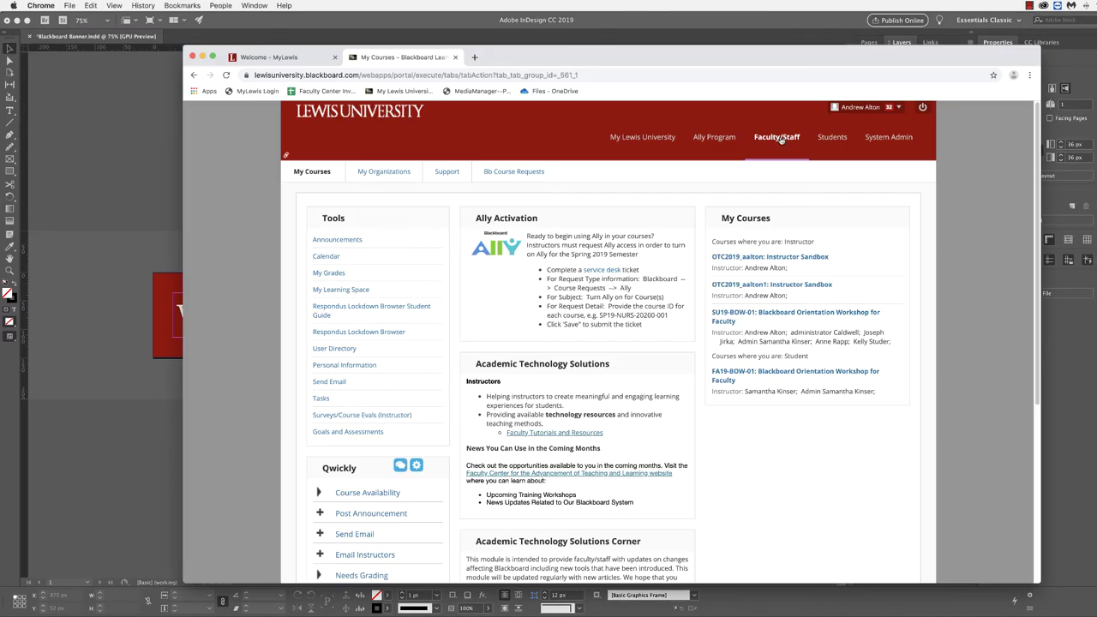
click(796, 257)
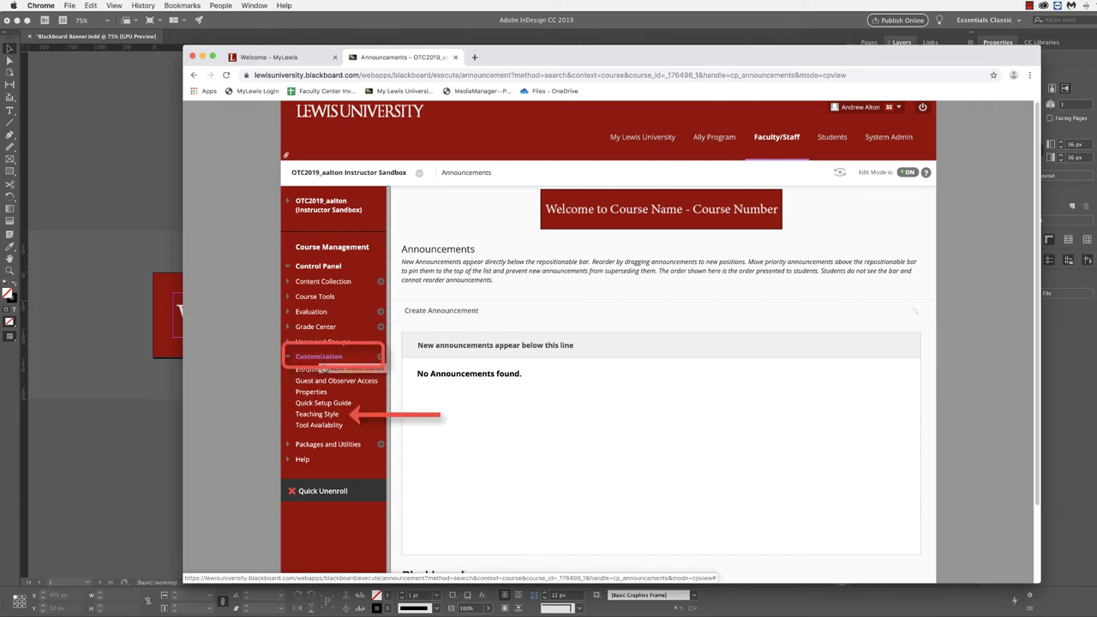
- In Teaching Style, delete the old 'Welcome to Course Name - Course Number' banner and submit
click(325, 416)
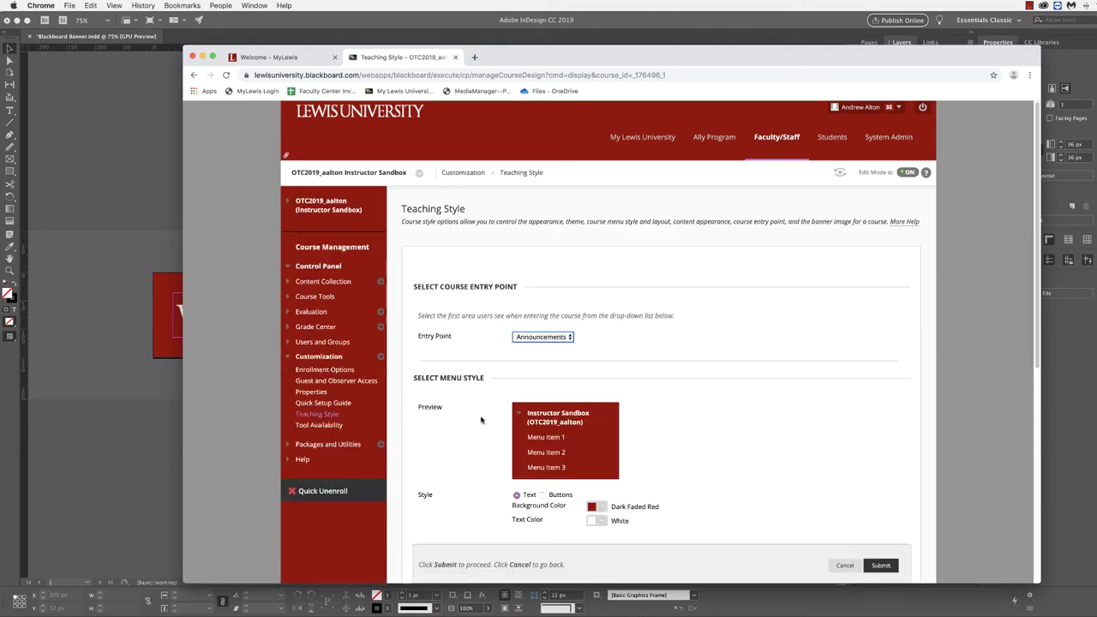
scroll(669, 410, down, 3)
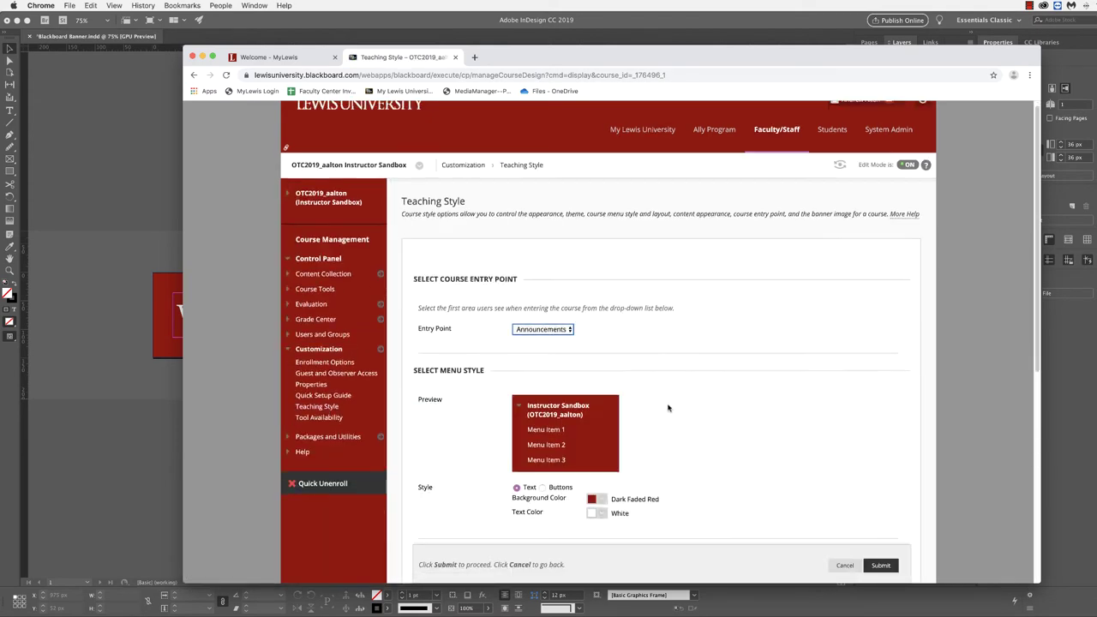
scroll(668, 409, down, 4)
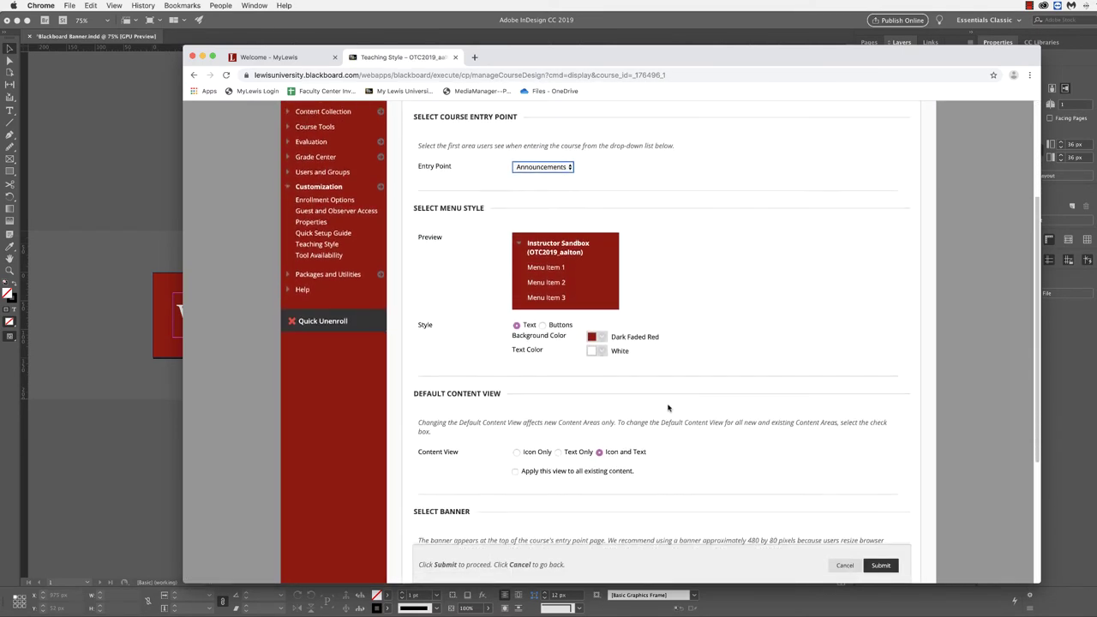
scroll(668, 408, down, 4)
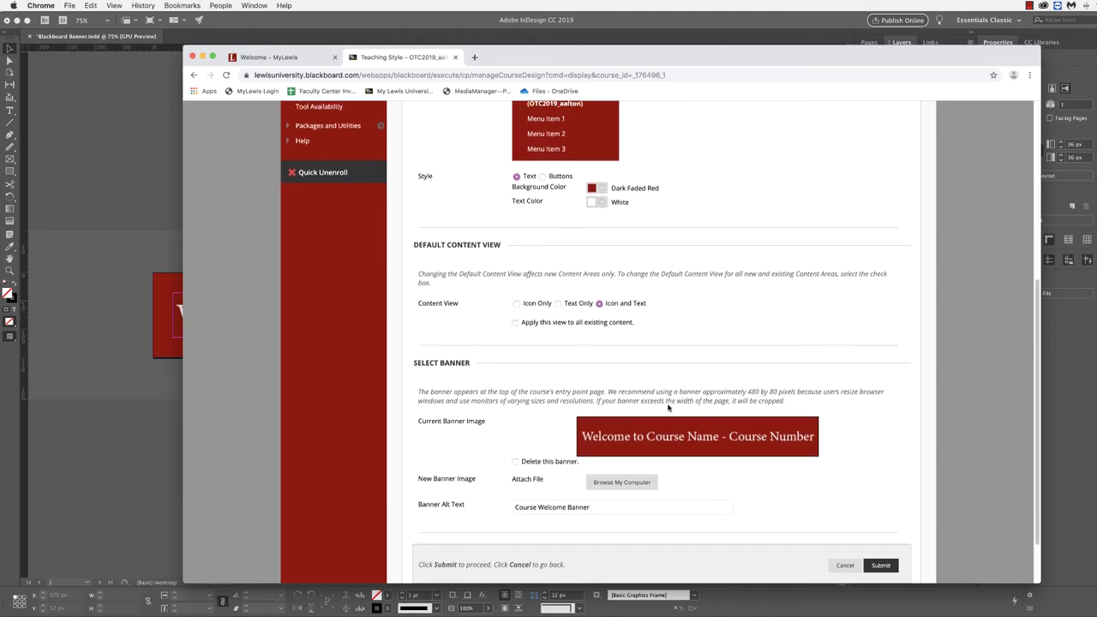
scroll(668, 408, down, 1)
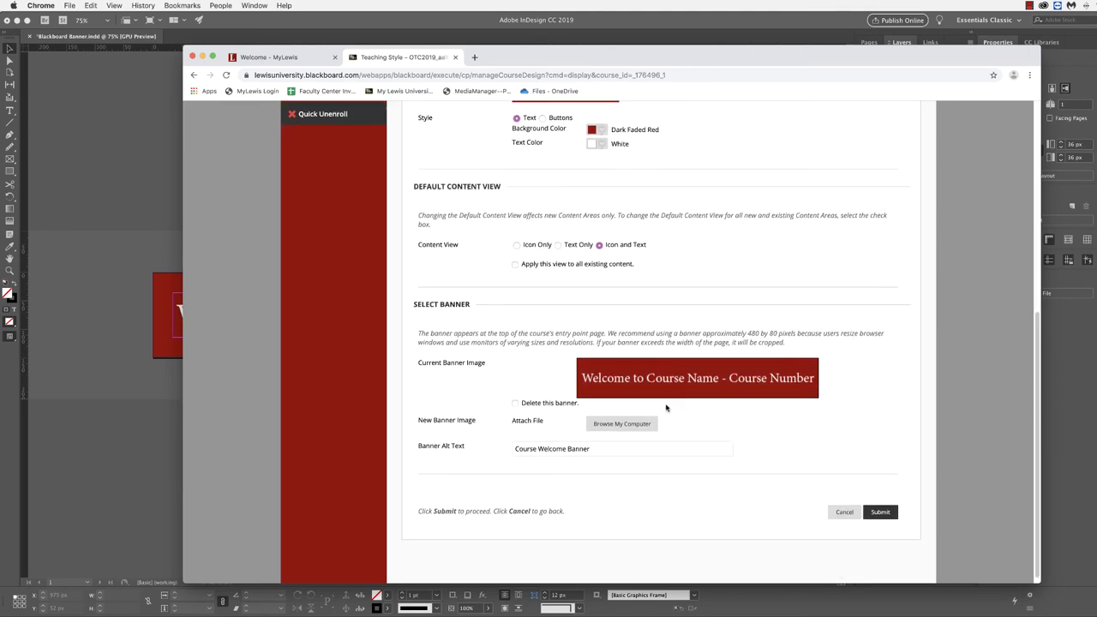
click(516, 403)
click(879, 512)
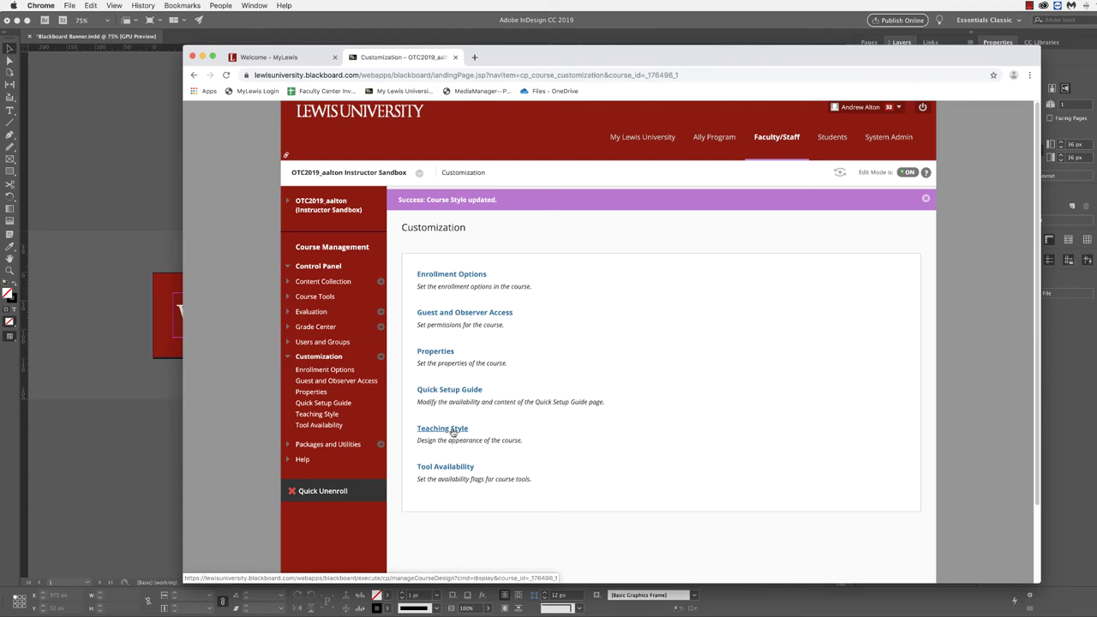
- Upload Blackboard Banner.png from the computer as the new course banner in Teaching Style and submit
click(452, 430)
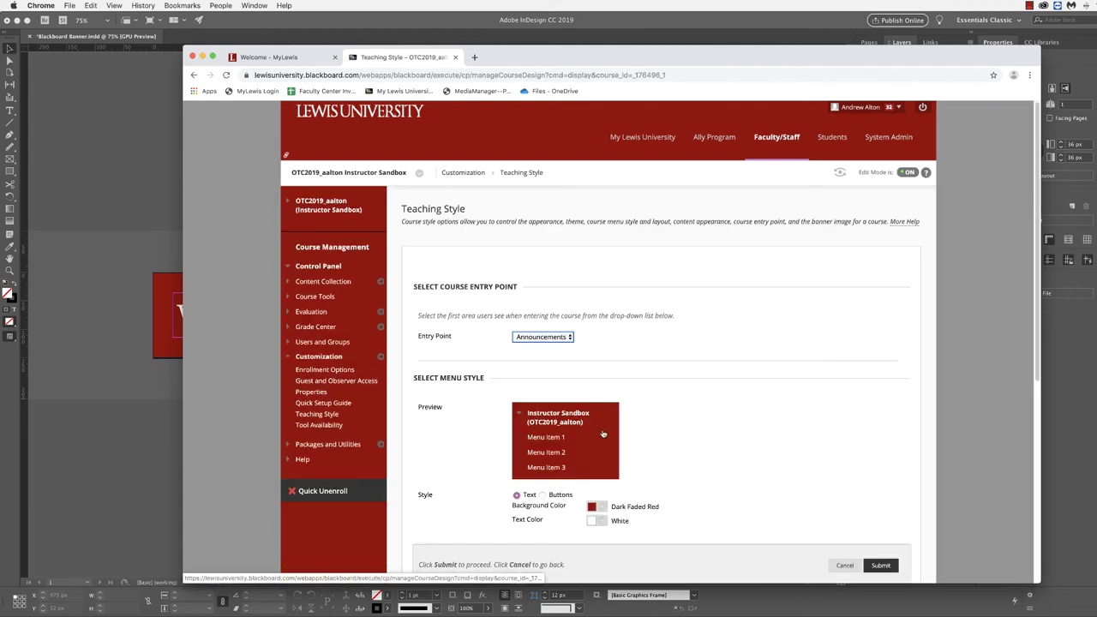
scroll(603, 434, down, 5)
scroll(604, 434, down, 3)
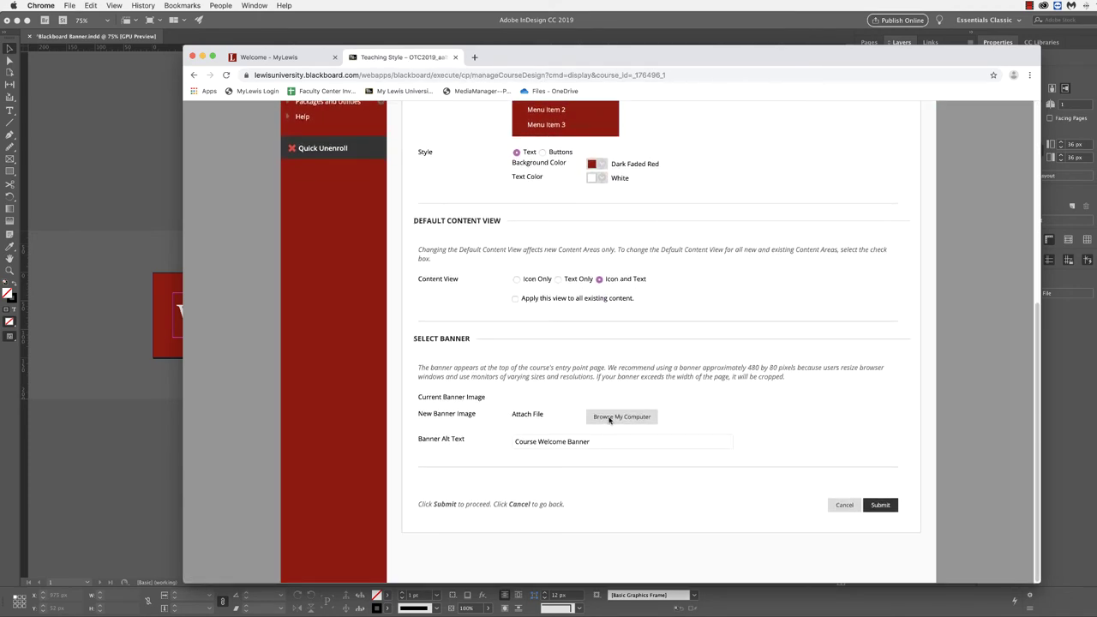
click(621, 416)
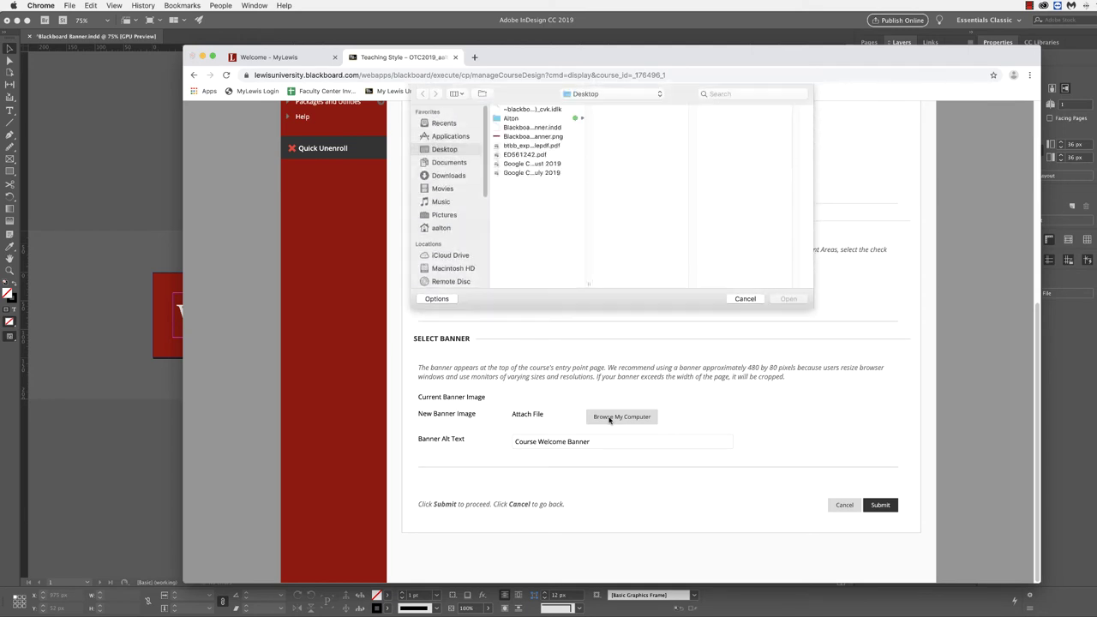
click(540, 137)
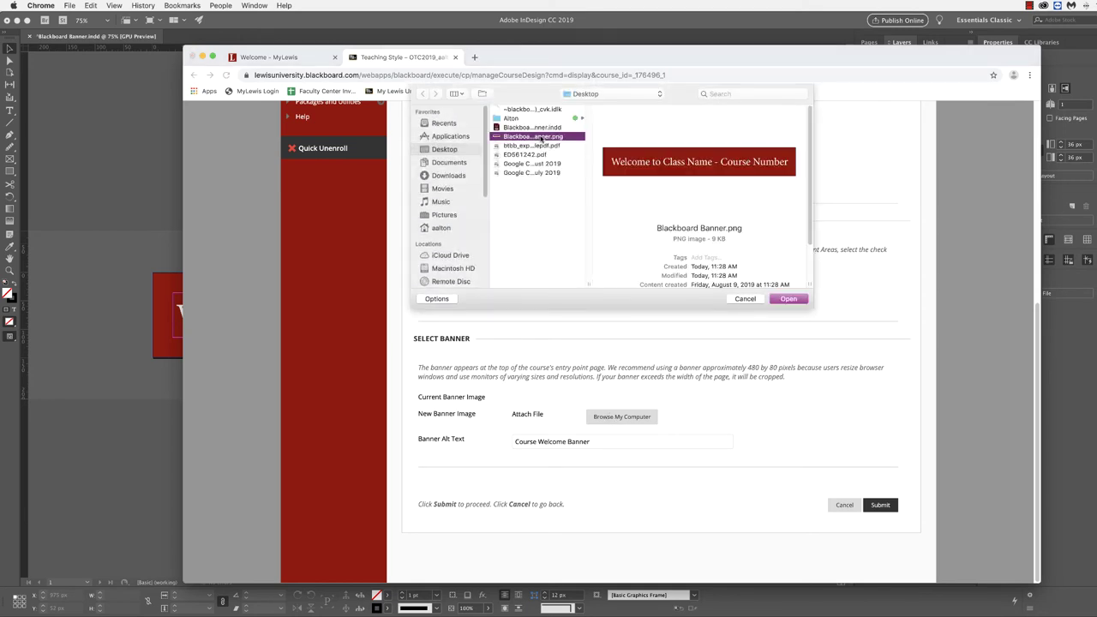
click(788, 299)
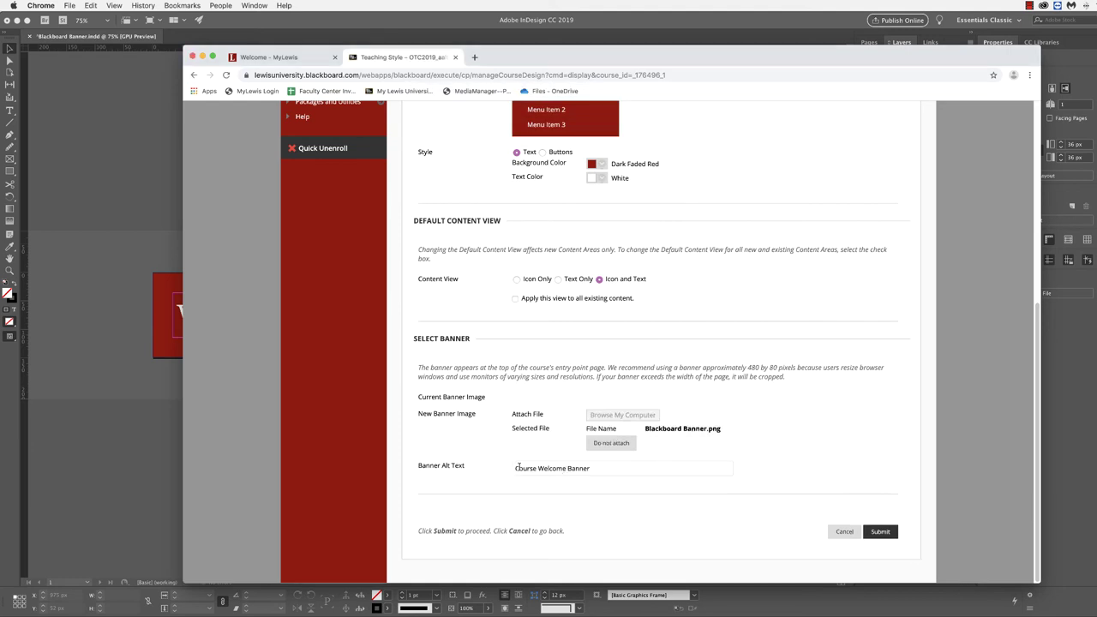
click(597, 468)
click(882, 532)
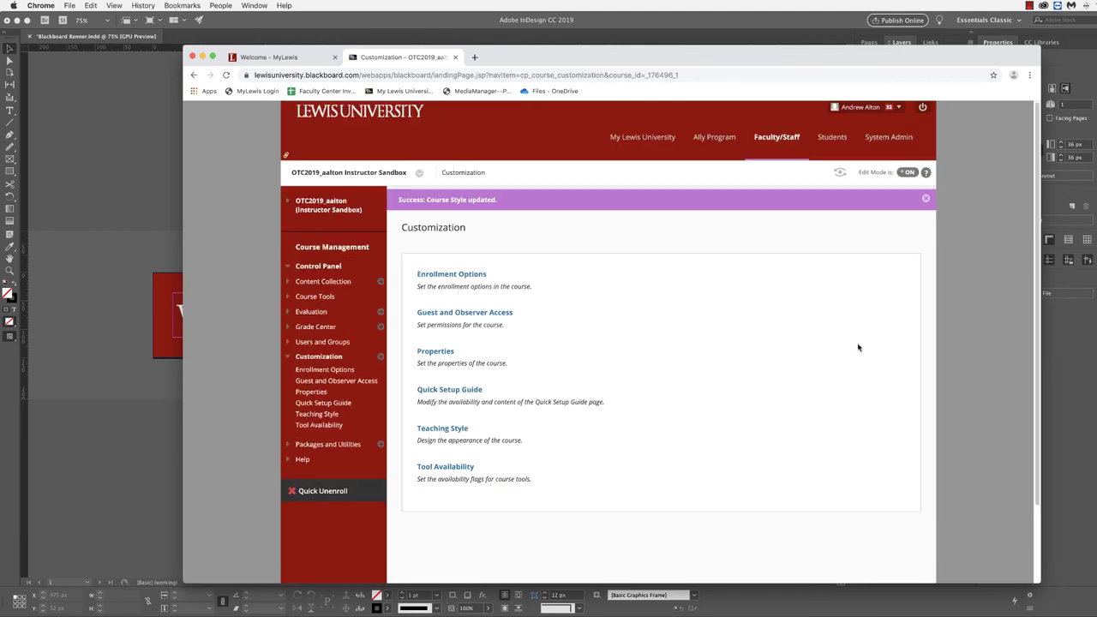
- Dismiss the success message and go back to the course Announcements page via the breadcrumb
click(925, 198)
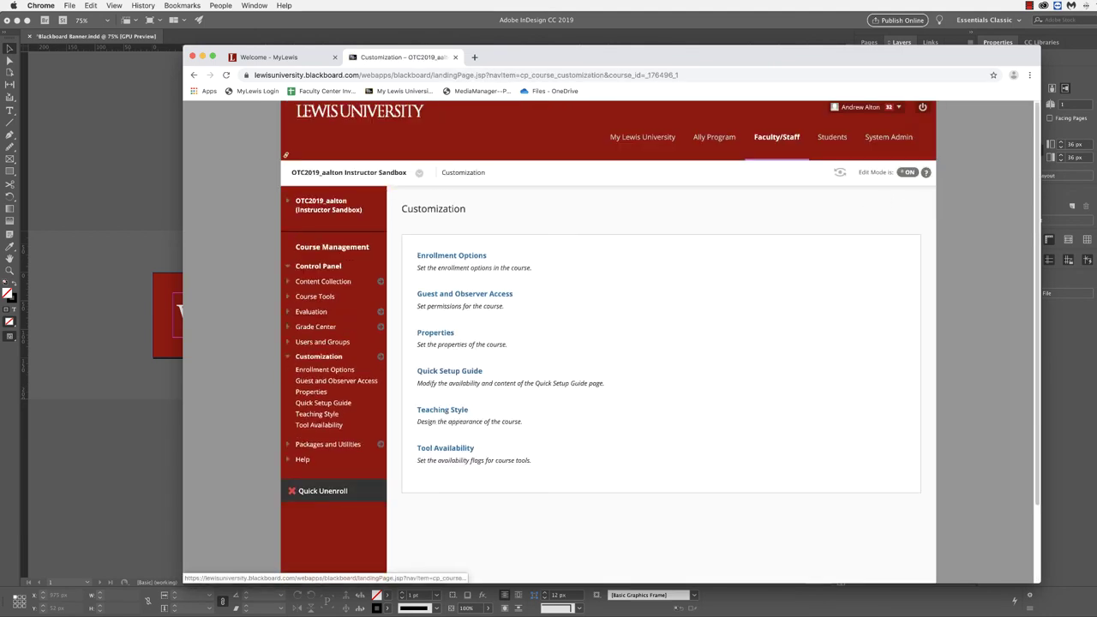
click(362, 177)
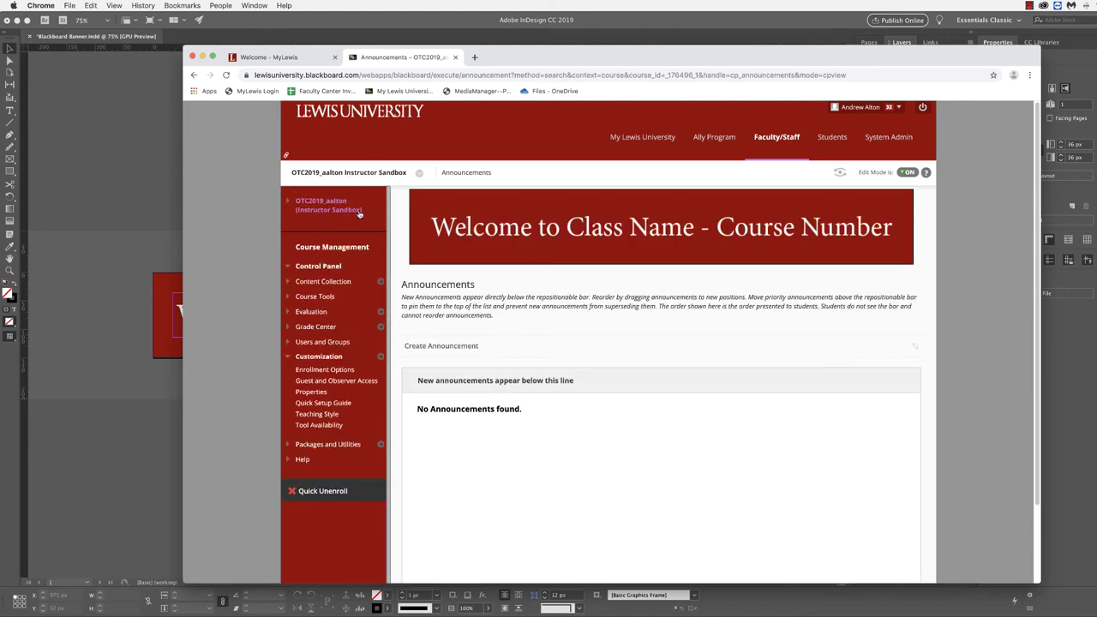